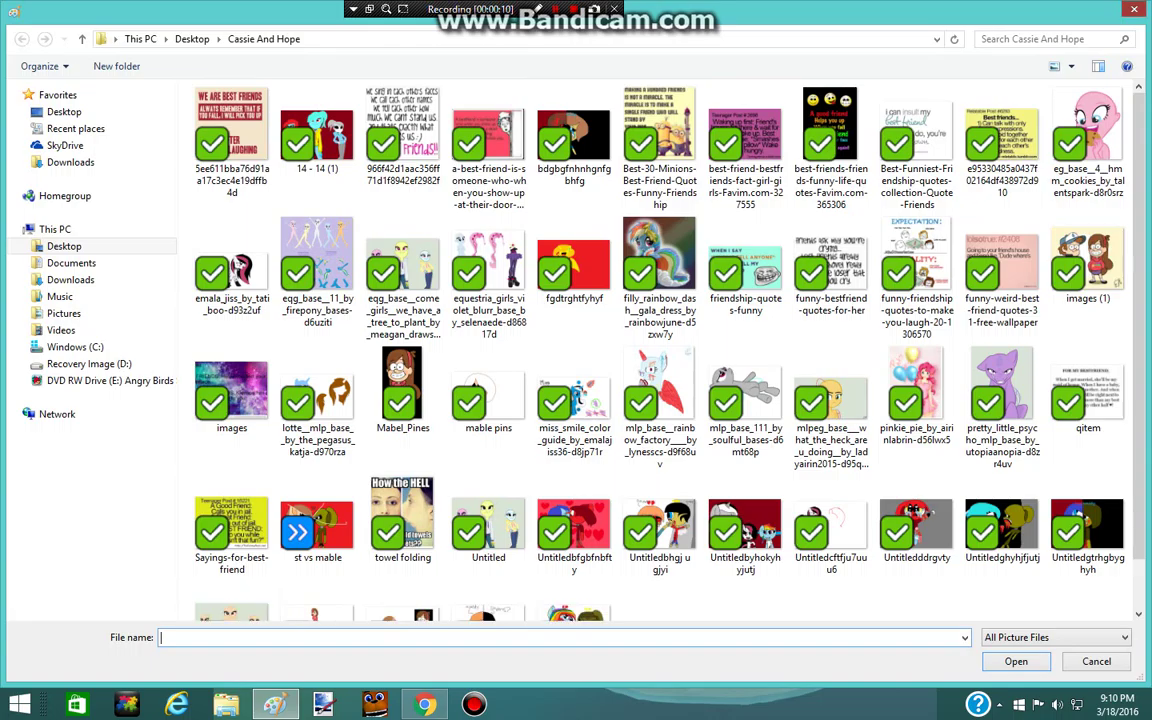
Step: Dismiss the file-open dialog and set up the Pencil tool with a 4 px line size
key(Escape)
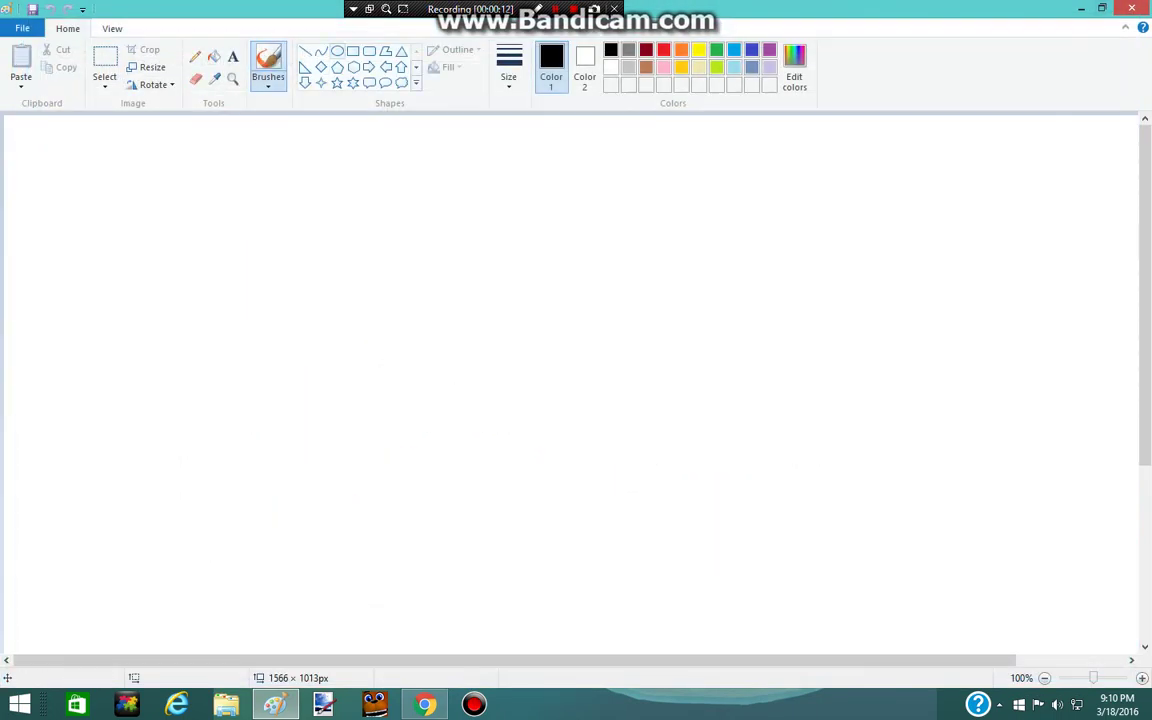
click(321, 51)
scroll(515, 390, down, 5)
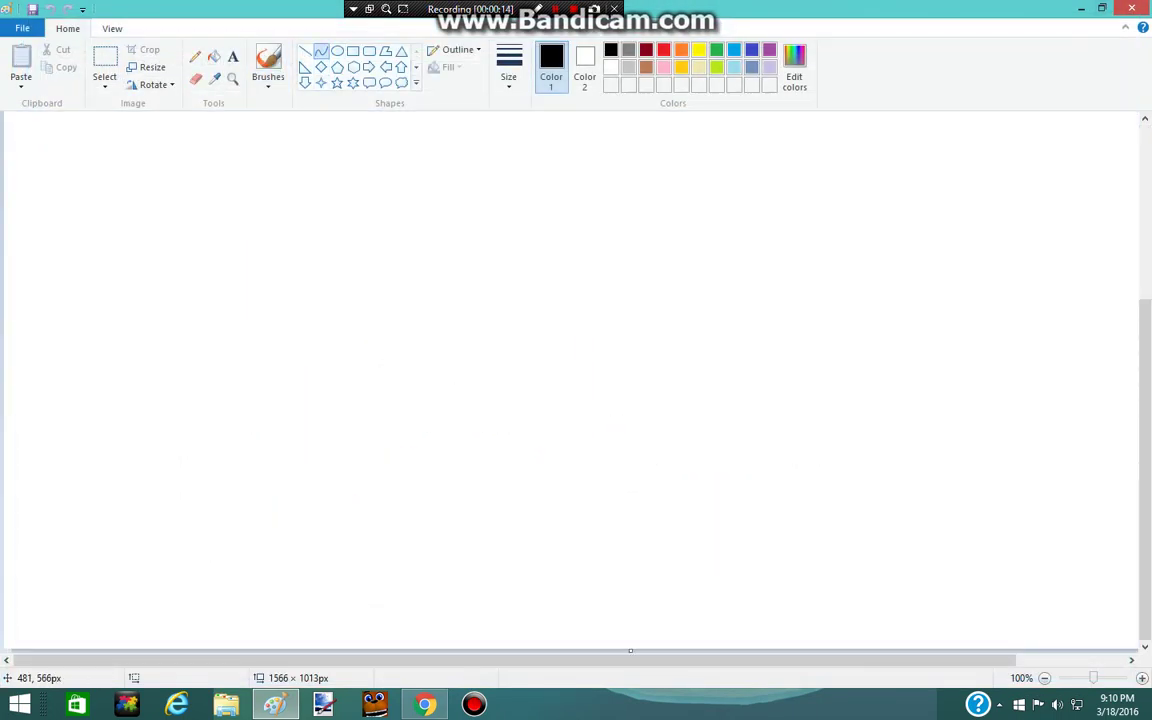
scroll(486, 203, up, 2)
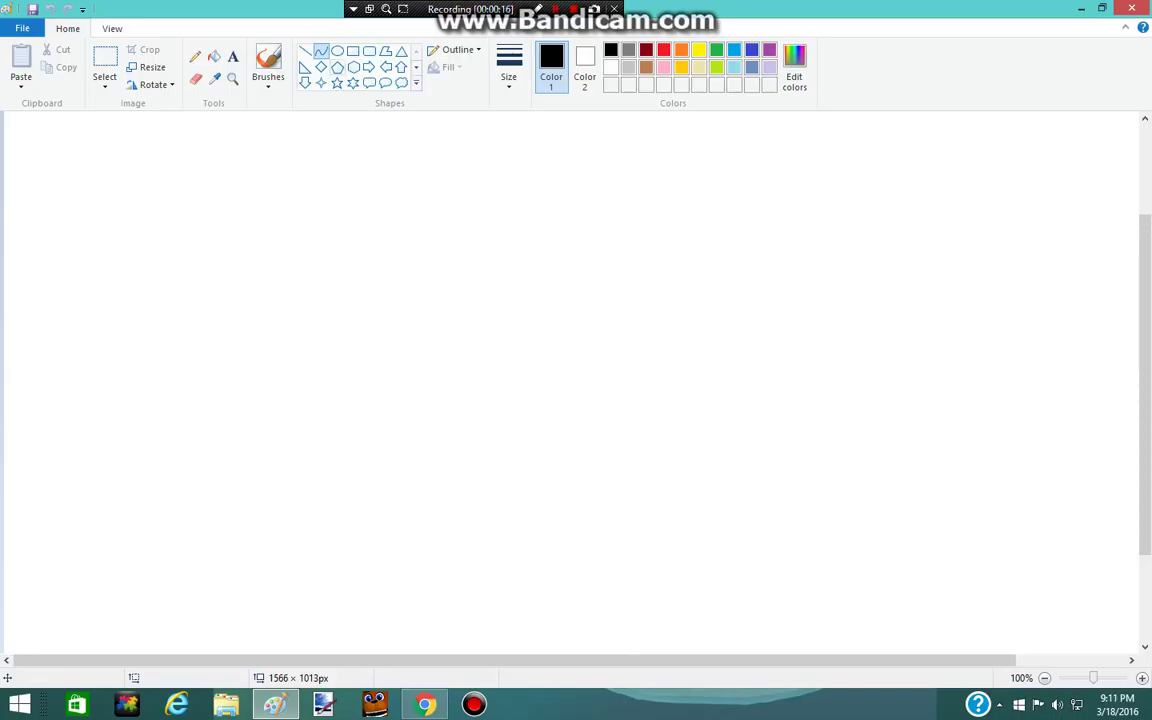
click(195, 56)
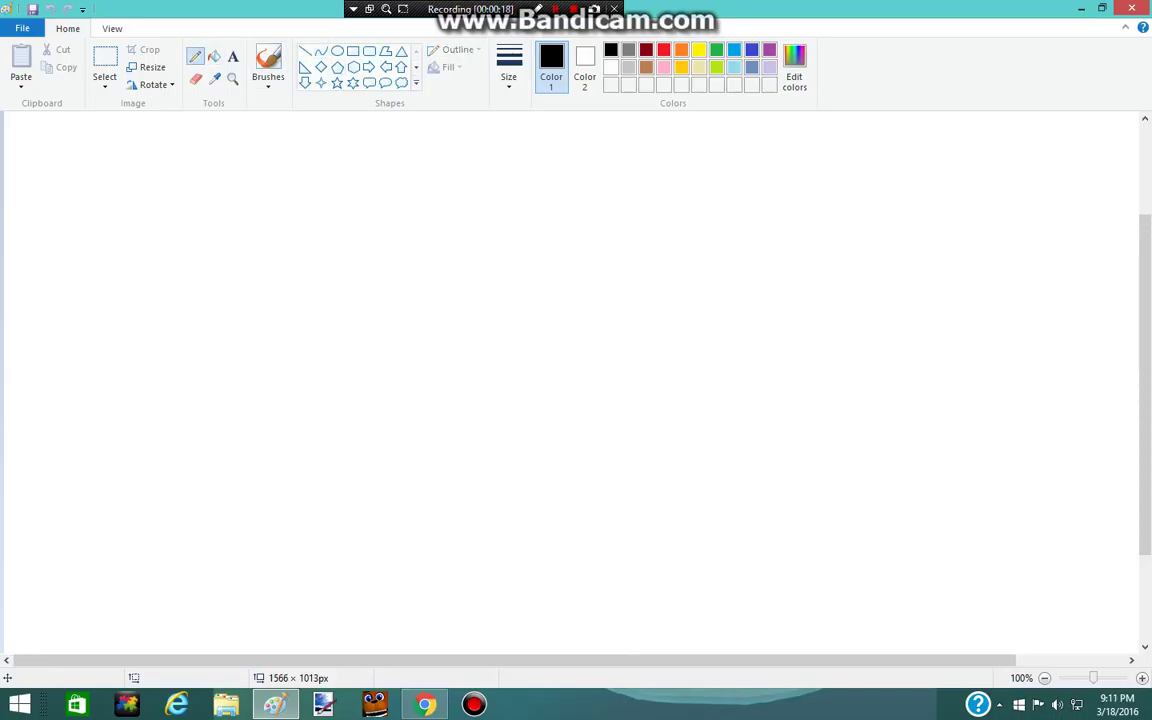
click(509, 68)
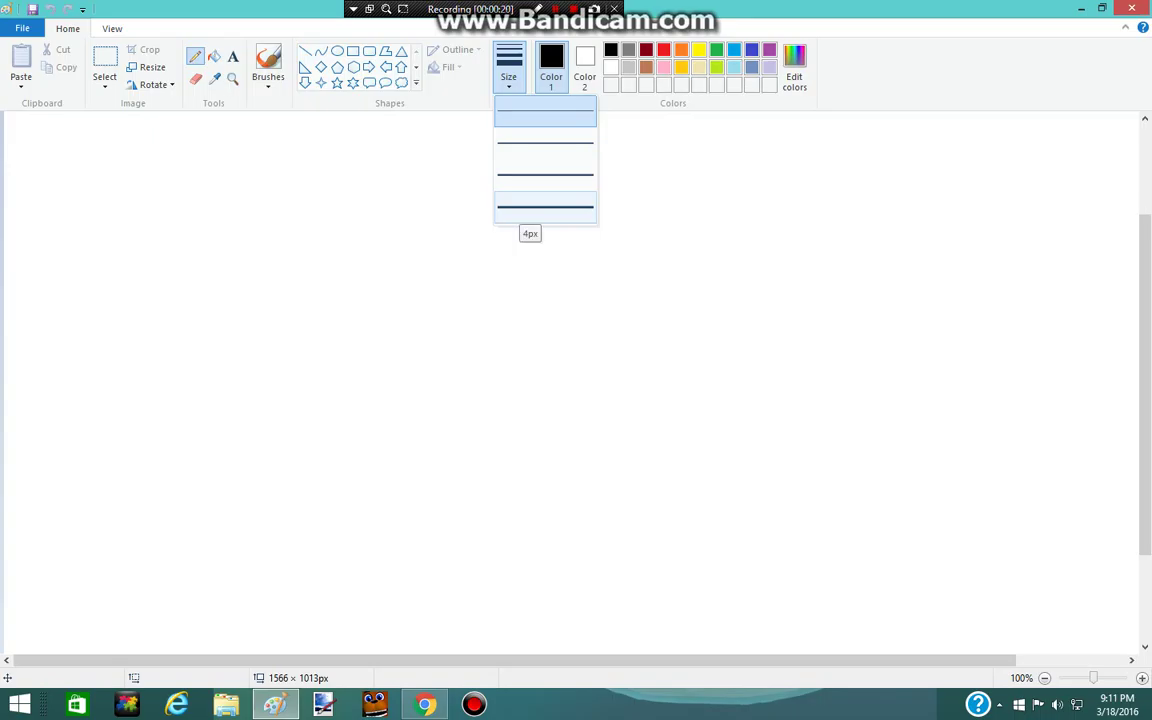
click(545, 207)
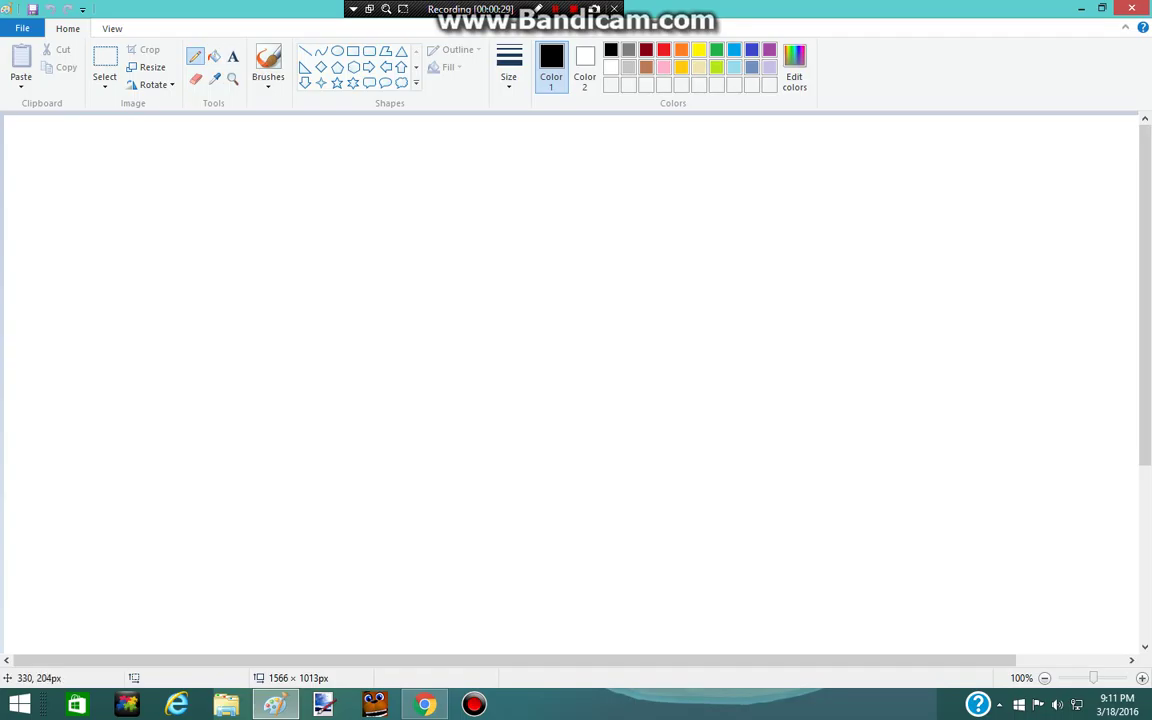
Step: Draw a large black circle outline on the left half of the canvas with the Ellipse shape
mouse_move(267, 277)
mouse_down()
mouse_move(343, 316)
mouse_move(376, 380)
mouse_move(396, 505)
mouse_move(382, 562)
mouse_move(349, 588)
mouse_move(271, 596)
mouse_move(199, 578)
mouse_move(150, 517)
mouse_move(142, 432)
mouse_move(182, 352)
mouse_move(234, 308)
mouse_move(312, 284)
mouse_up()
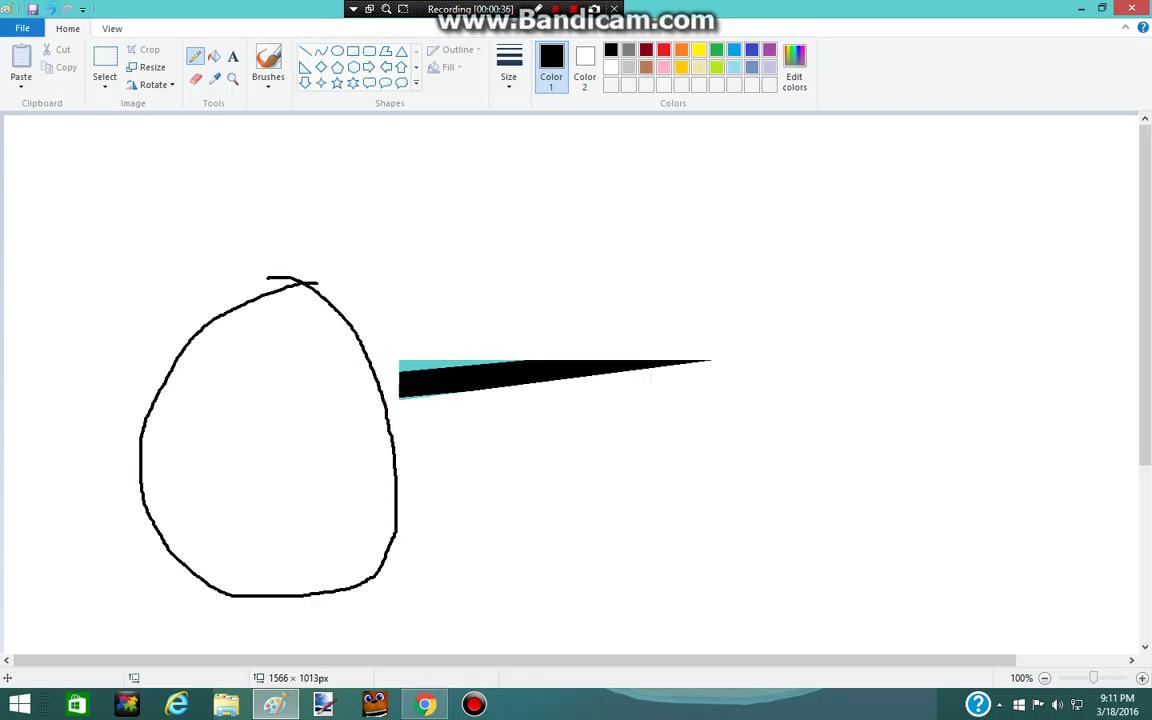
key(ctrl+z)
click(337, 51)
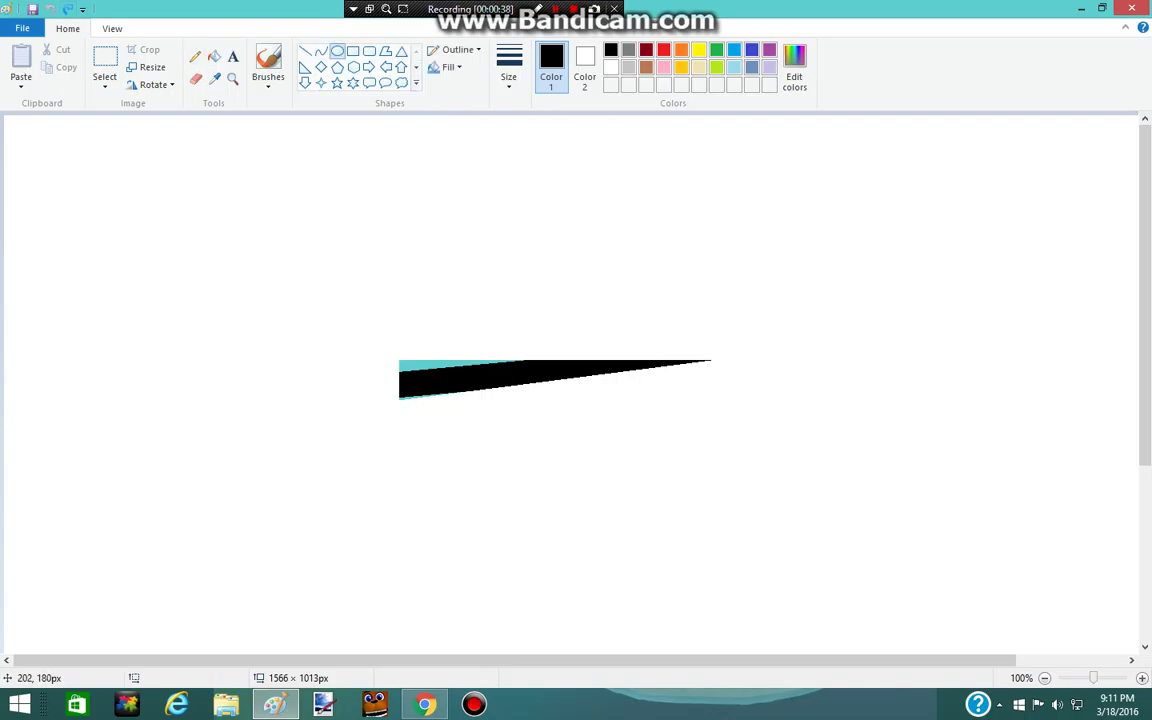
drag(127, 241, 494, 591)
click(675, 289)
Step: Draw a second circle of about 454 × 442 px to the right of the first, adjusting its size and position to match
drag(576, 240, 923, 591)
mouse_move(764, 482)
mouse_down()
mouse_move(787, 497)
mouse_move(767, 491)
mouse_up()
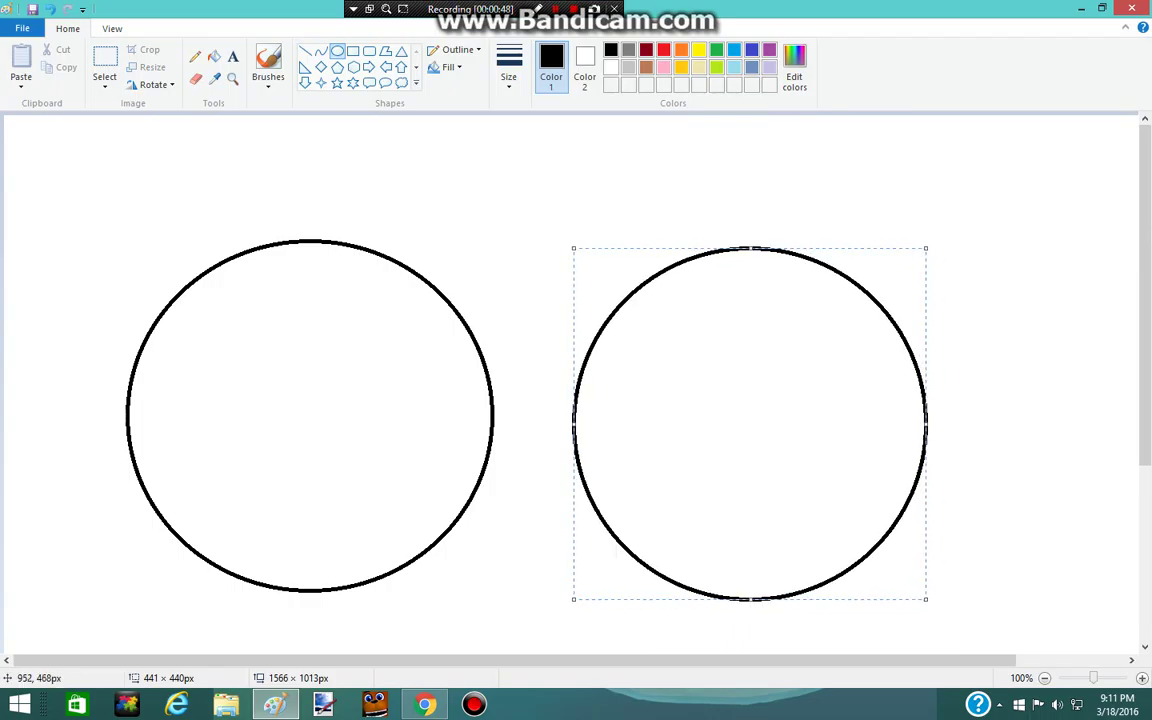
drag(926, 599, 936, 600)
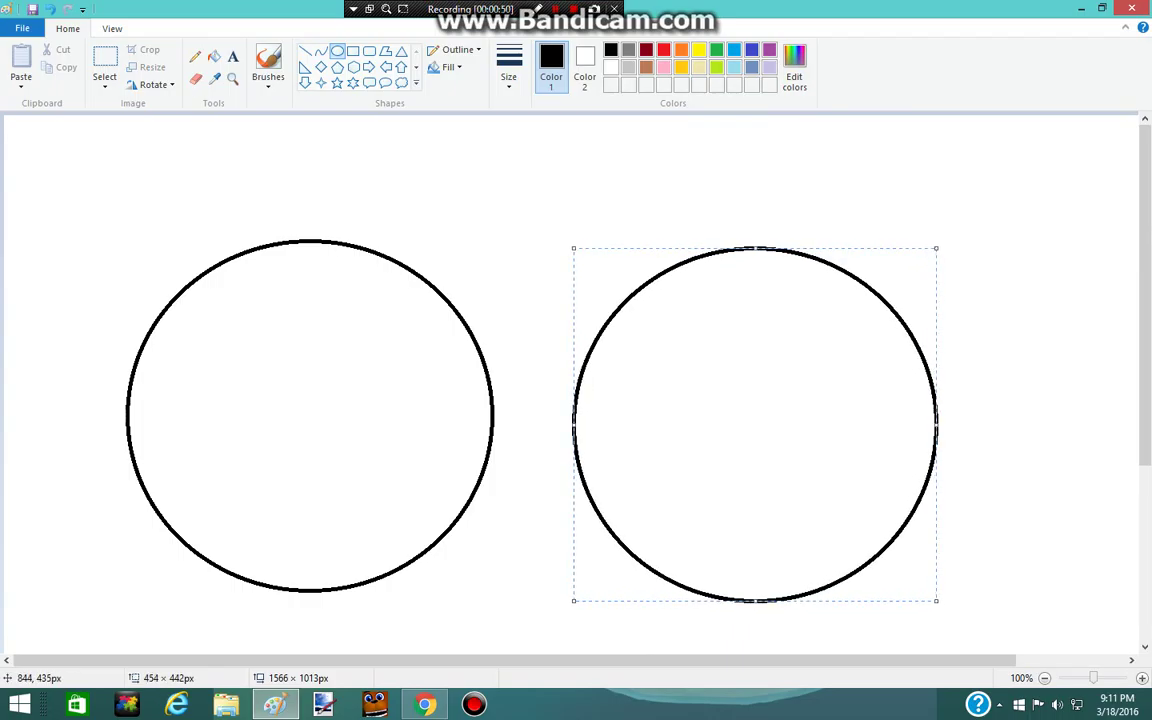
drag(679, 464, 668, 461)
click(389, 183)
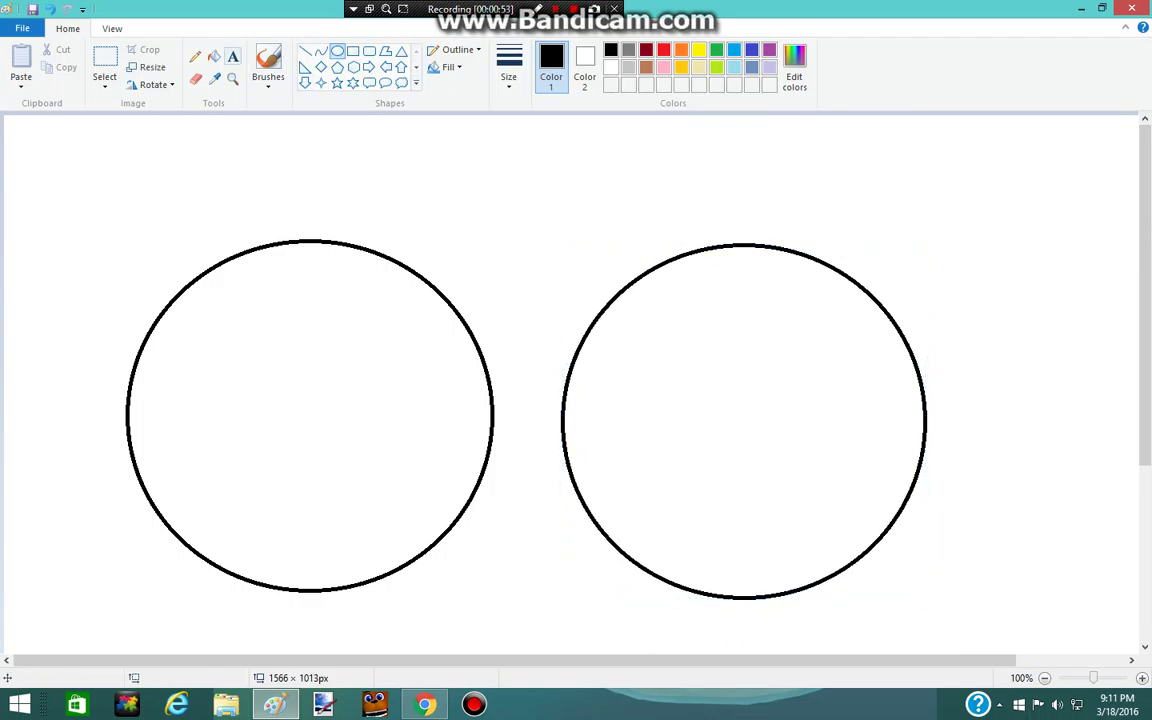
Step: Pencil a rounded mouth with stitch marks at the left circle's inner right edge and a curved, pointed shape above it
click(195, 56)
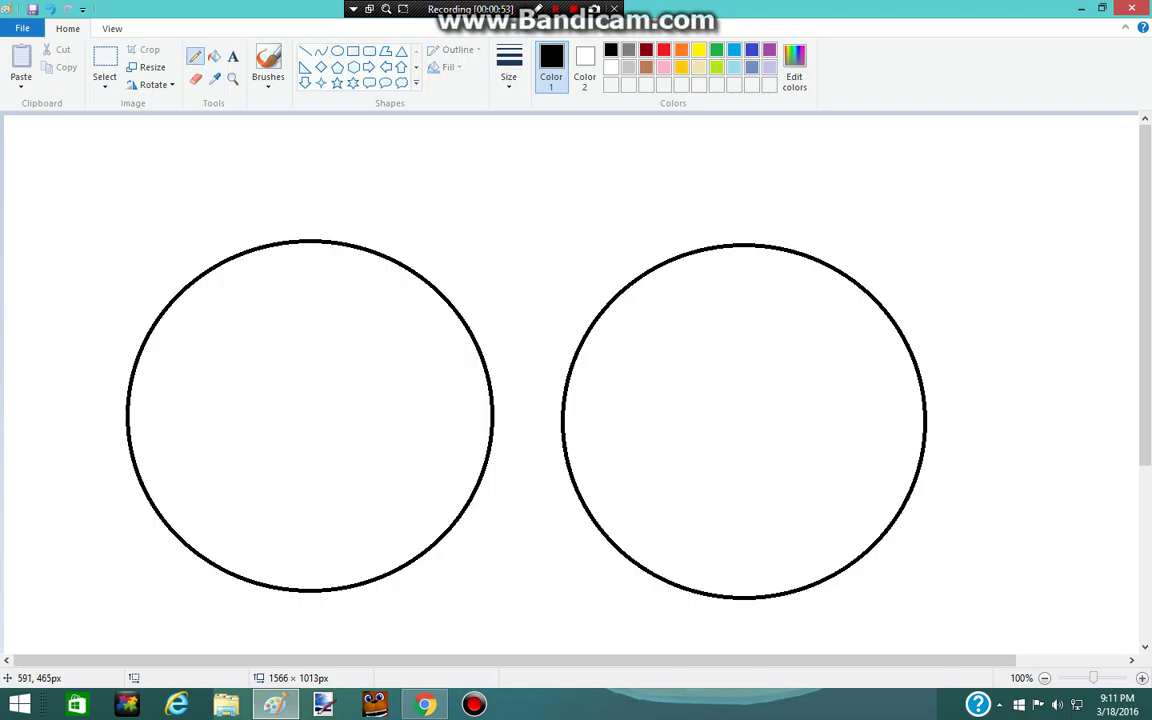
mouse_move(478, 485)
mouse_down()
mouse_move(428, 462)
mouse_move(403, 477)
mouse_move(405, 495)
mouse_move(425, 504)
mouse_move(474, 487)
mouse_move(456, 500)
mouse_move(425, 486)
mouse_move(451, 488)
mouse_up()
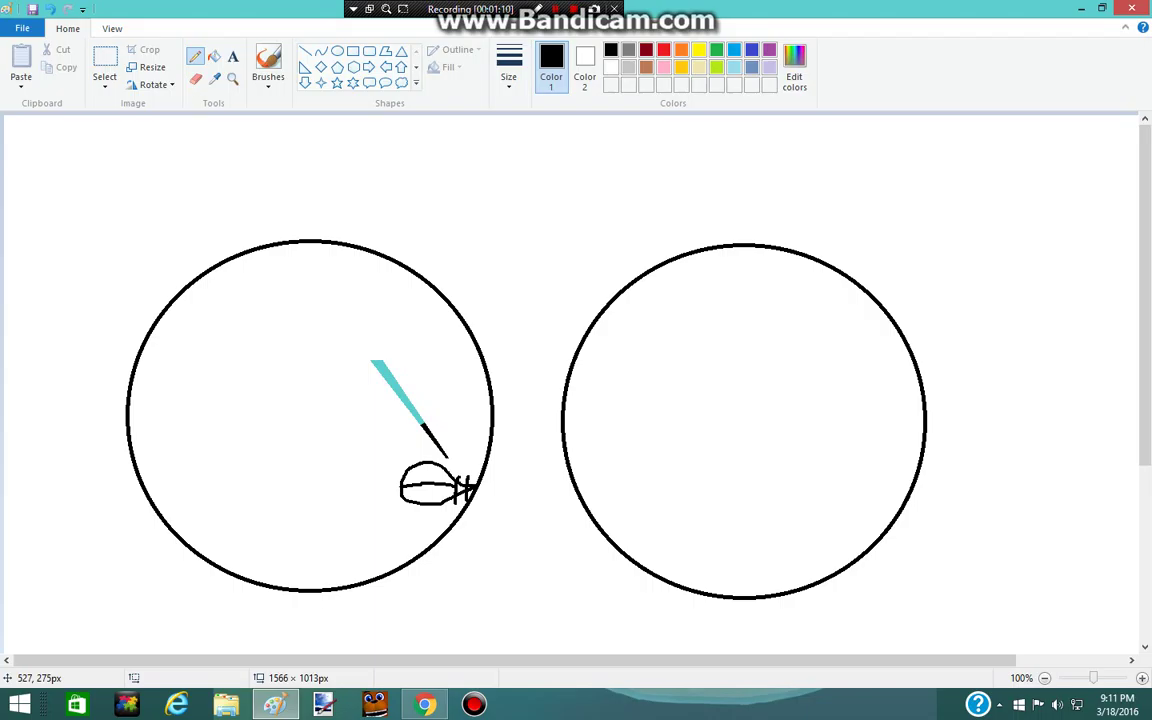
mouse_move(437, 320)
mouse_down()
mouse_move(430, 347)
mouse_move(361, 386)
mouse_move(375, 478)
mouse_move(386, 450)
mouse_move(451, 440)
mouse_move(465, 426)
mouse_move(474, 323)
mouse_move(441, 316)
mouse_up()
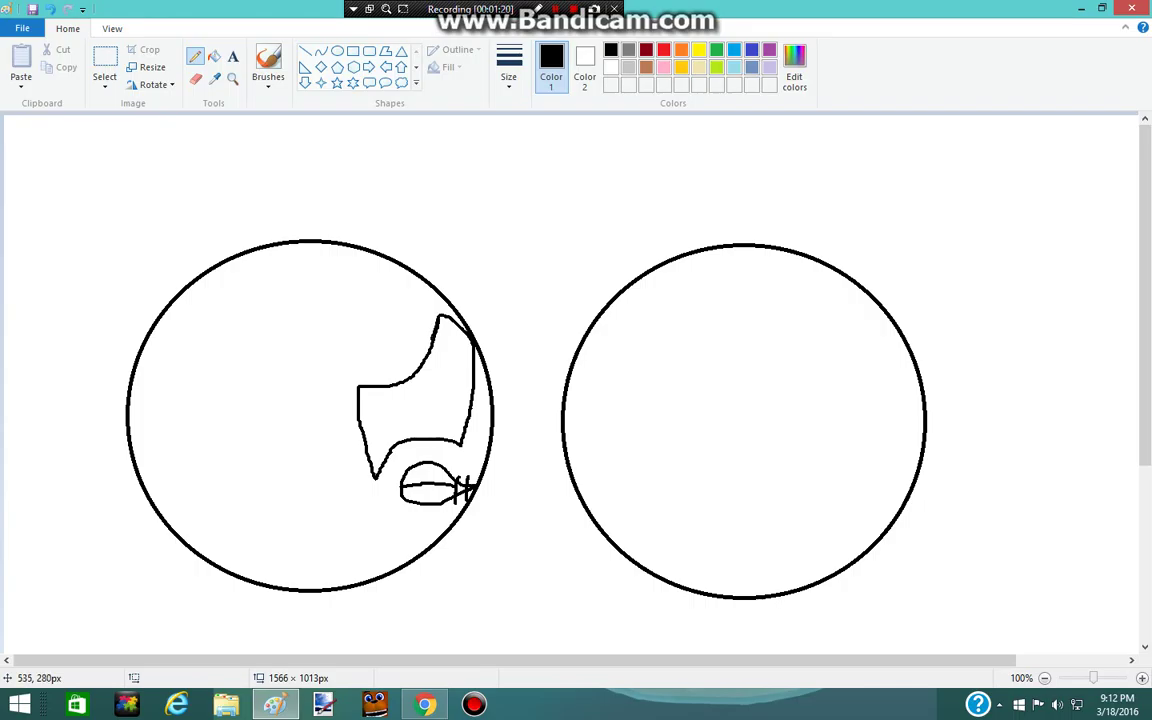
Step: Draw a small black ellipse as a dot near the right edge of the pointed shape in the left circle
drag(457, 383, 461, 393)
click(50, 9)
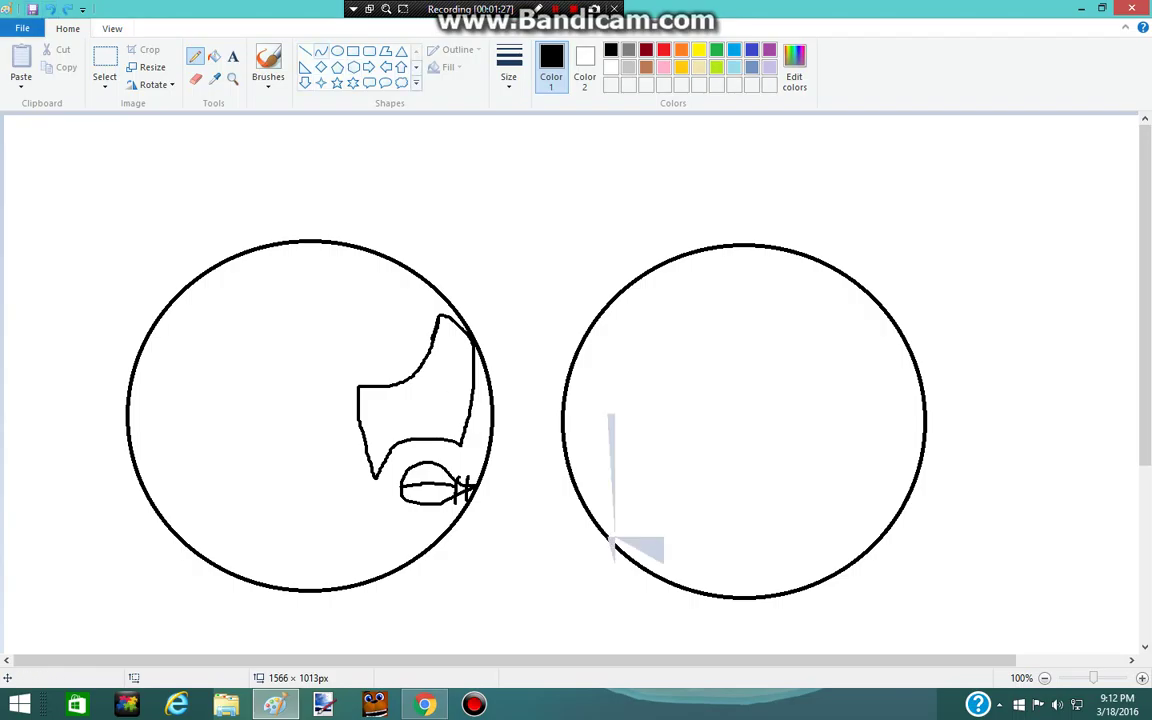
click(337, 50)
drag(458, 385, 462, 390)
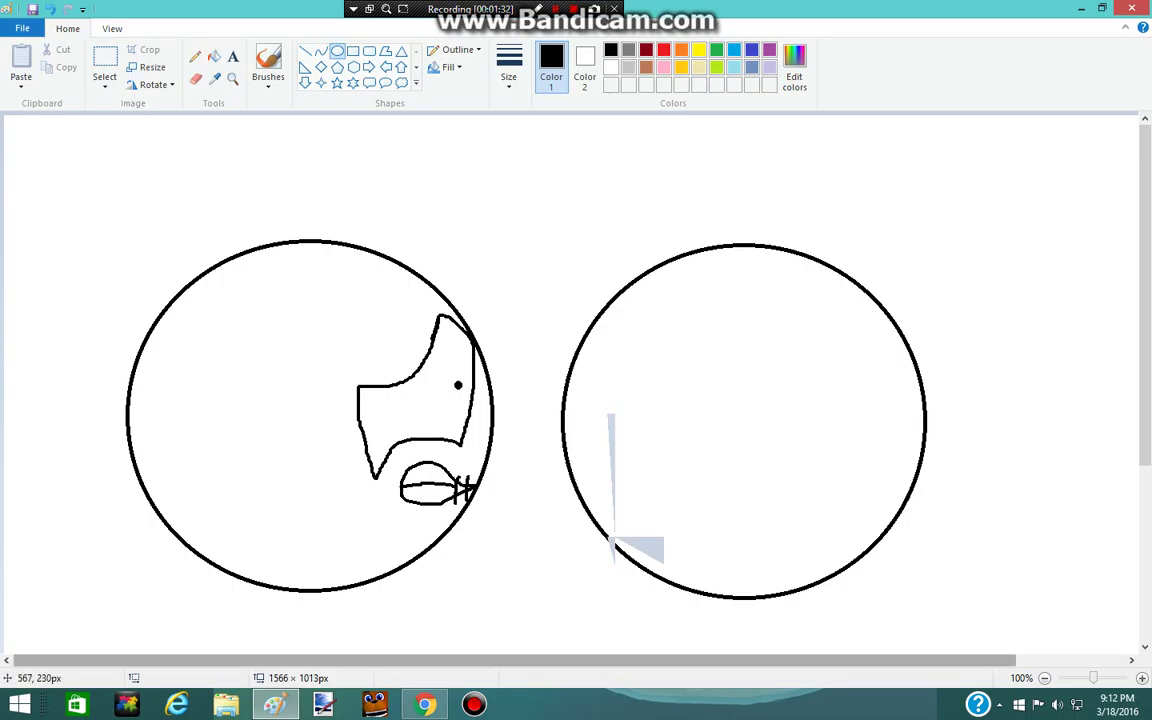
Step: Pencil a small curved mark above the mouth's stitched end, and undo the curved line tried across the pointed shape
click(195, 56)
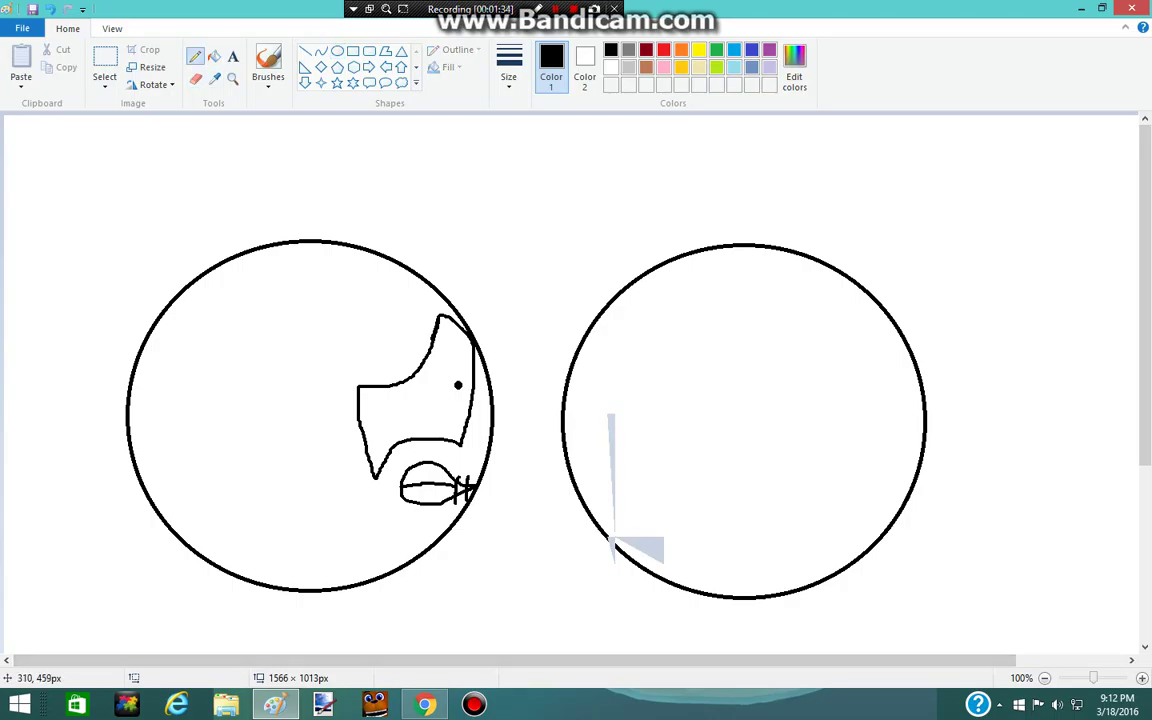
scroll(315, 575, down, 2)
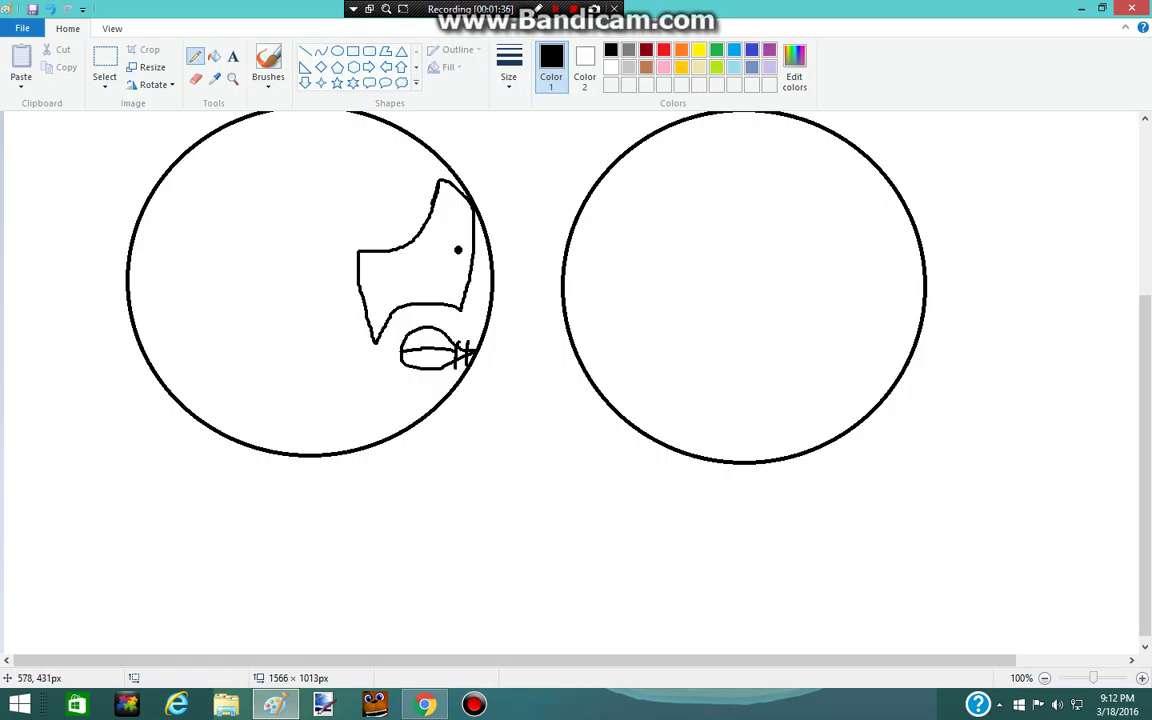
mouse_move(463, 183)
mouse_down()
mouse_move(467, 332)
mouse_move(464, 204)
mouse_move(447, 243)
mouse_move(358, 278)
mouse_up()
scroll(615, 540, up, 2)
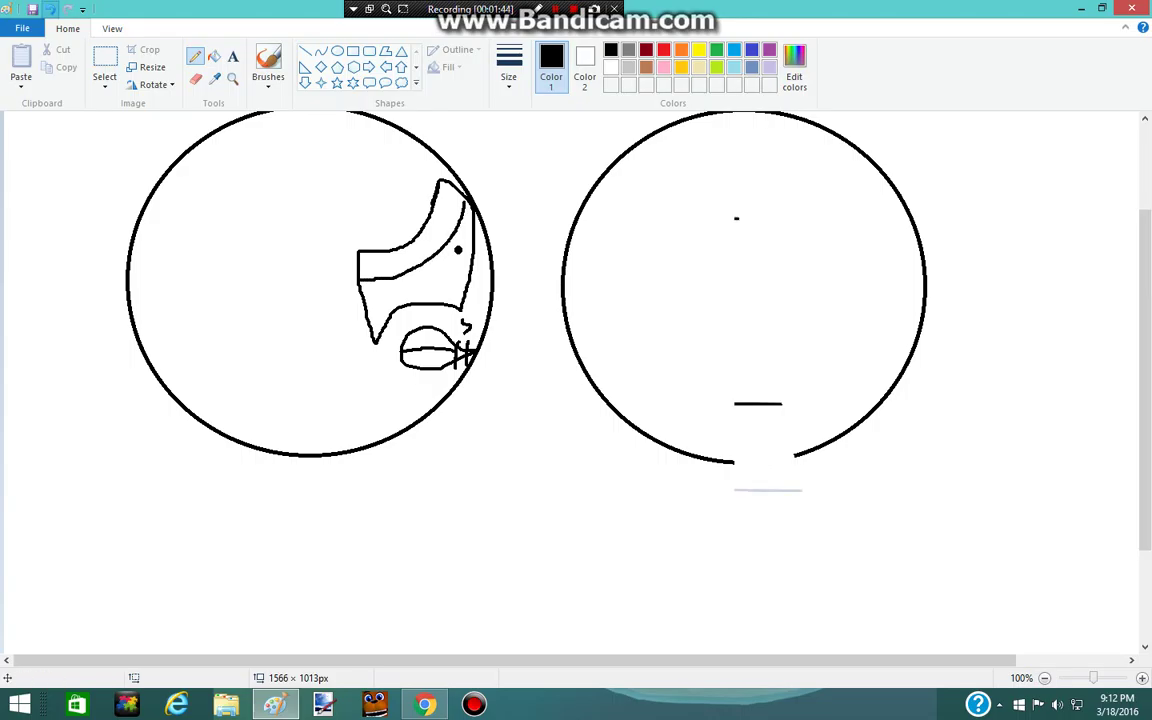
click(49, 9)
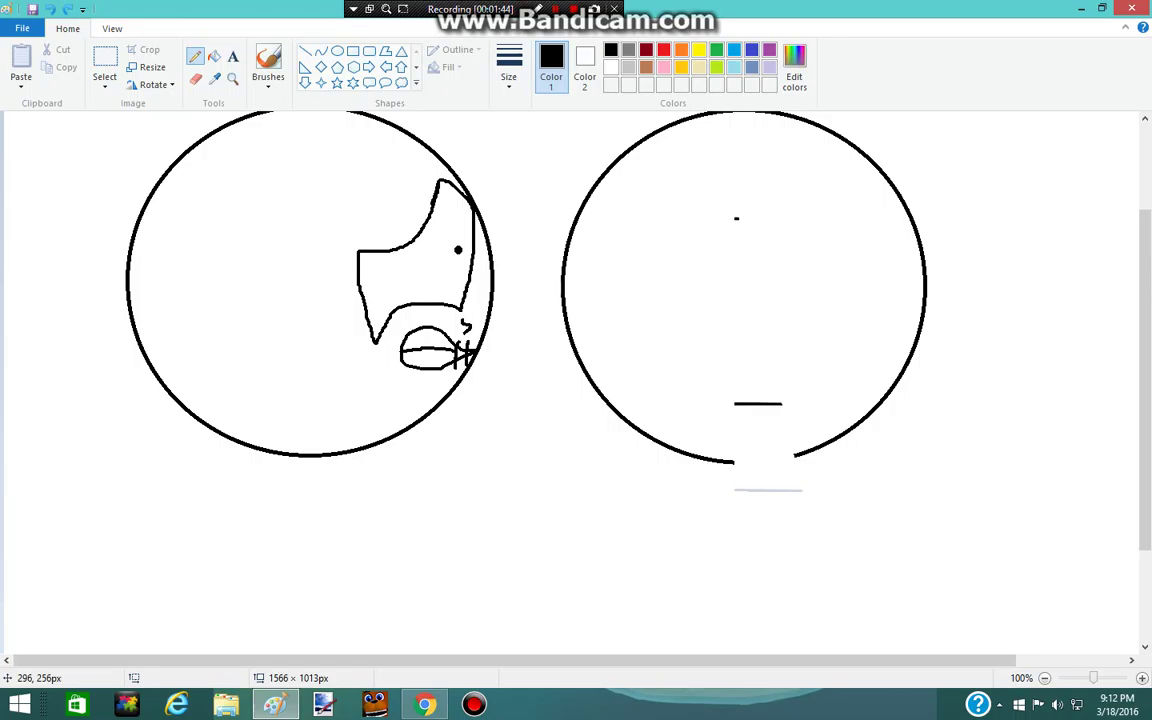
Step: Select the small black dot in the left circle and move it slightly right, close to the pointed shape's edge
click(104, 62)
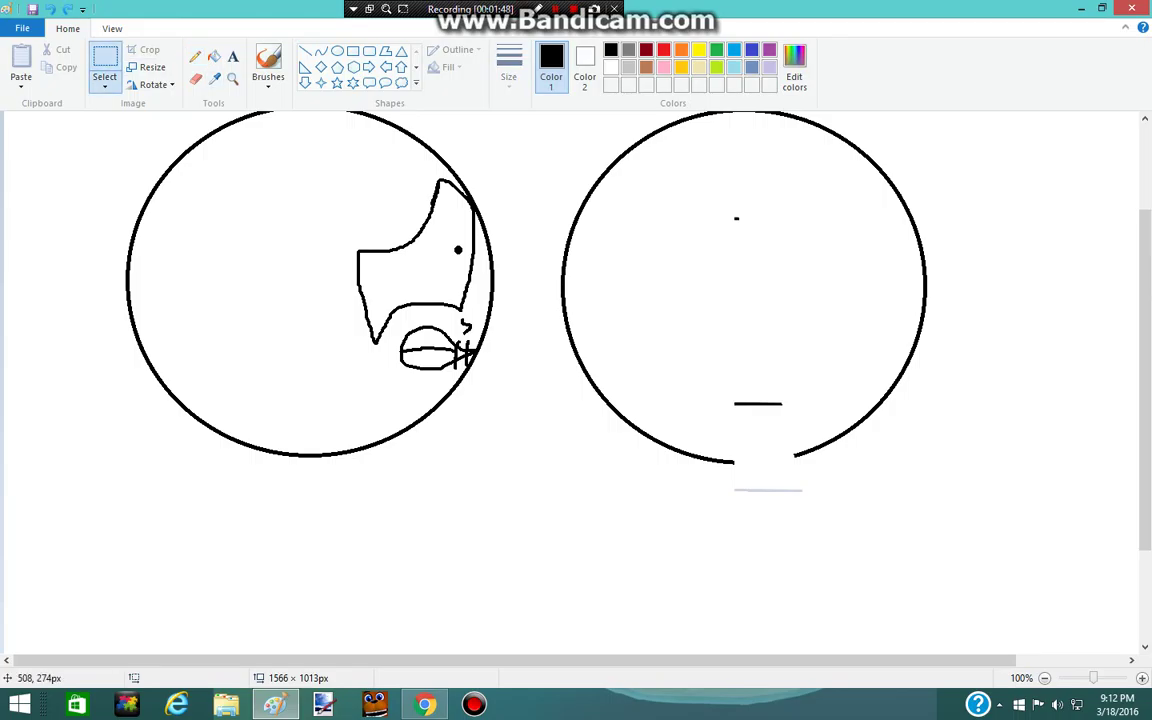
drag(444, 237, 466, 249)
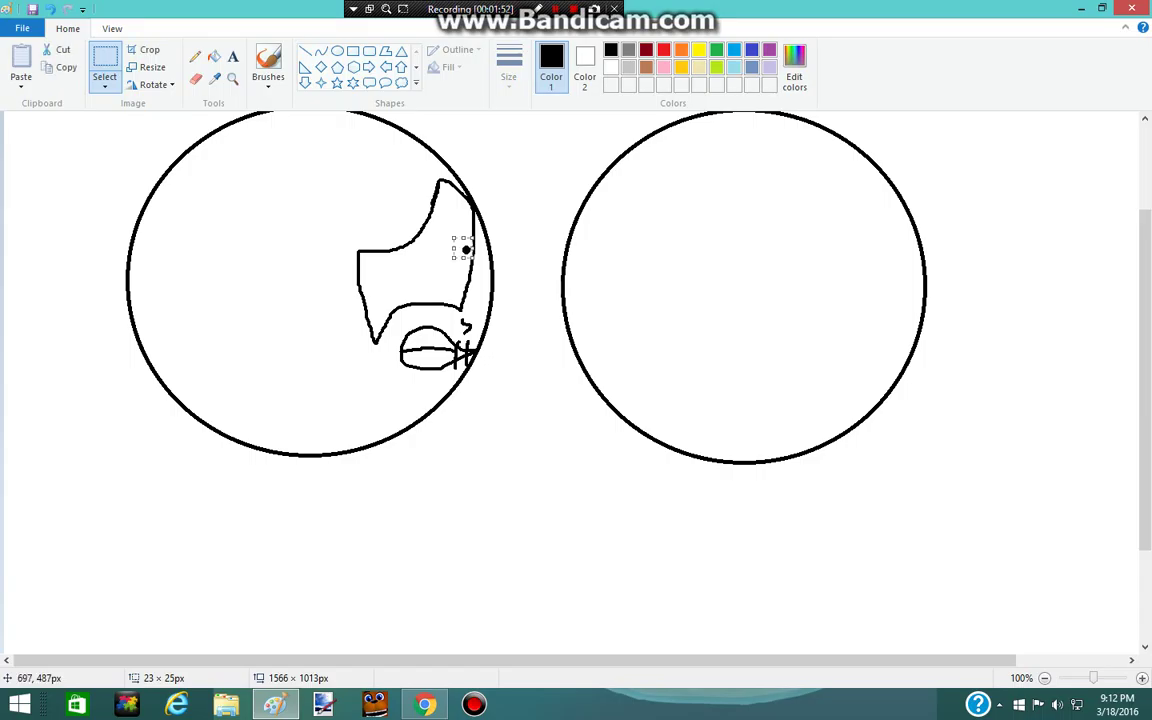
click(531, 449)
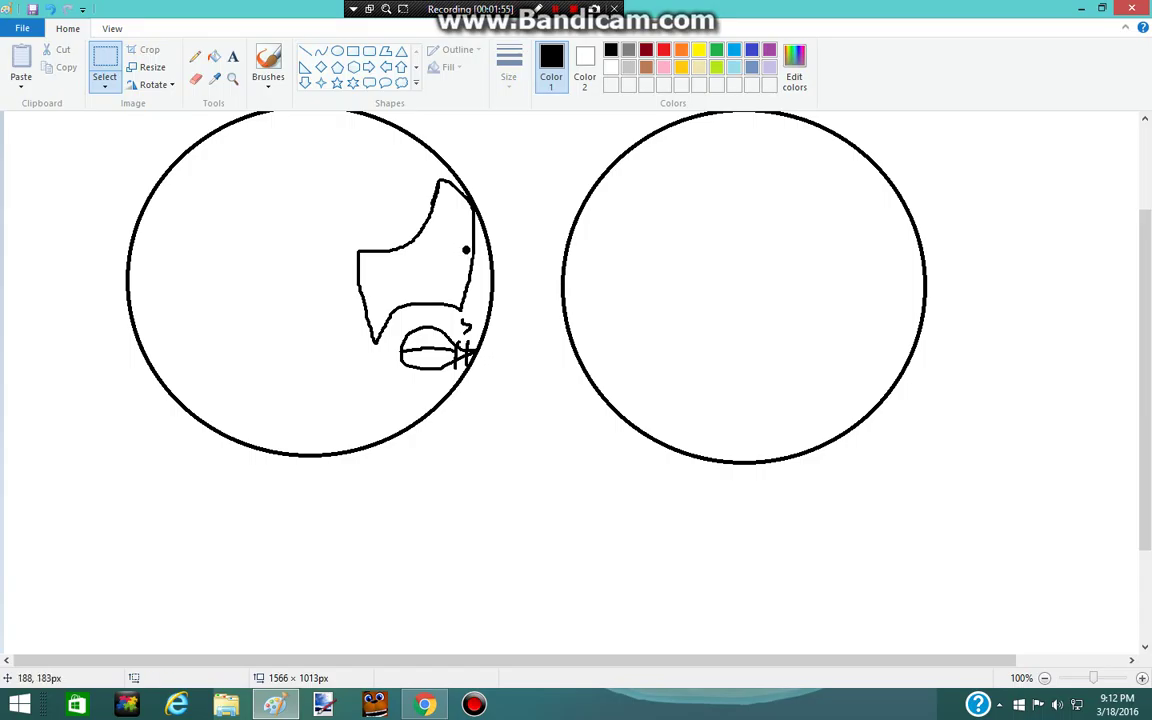
Step: Pencil a curved, pointed shape with a zigzag line inside it at the lower left of the right circle
click(195, 56)
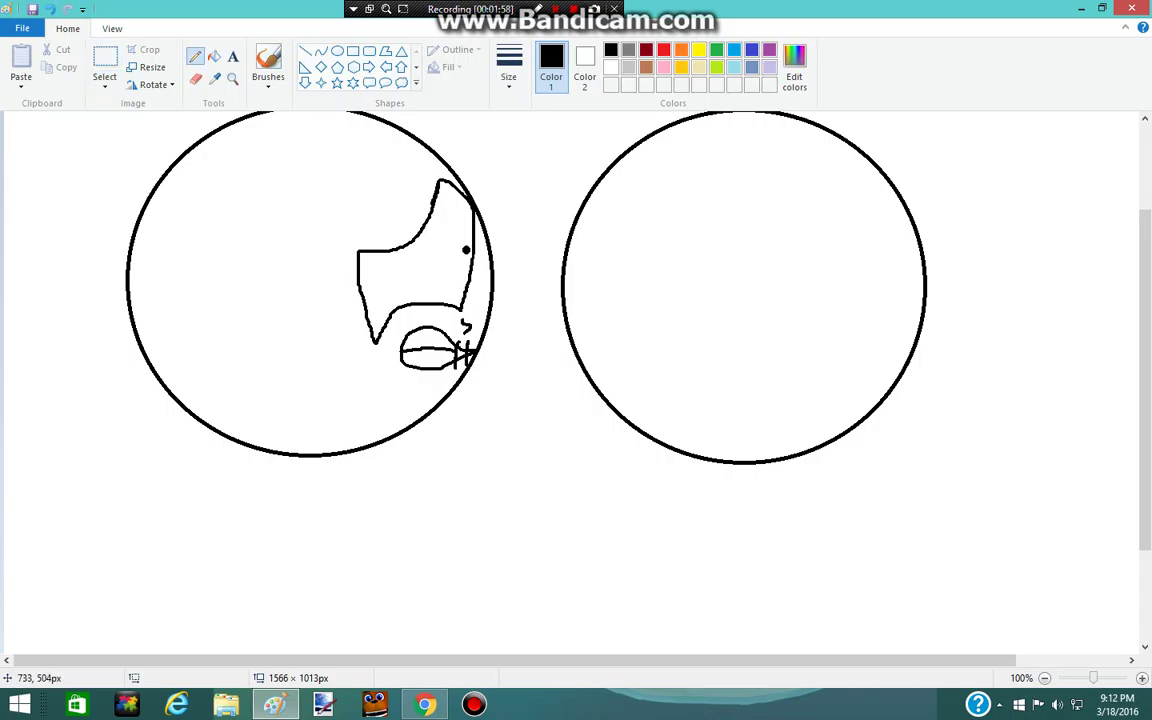
mouse_move(590, 387)
mouse_down()
mouse_move(625, 395)
mouse_move(663, 355)
mouse_move(663, 328)
mouse_move(688, 375)
mouse_move(689, 410)
mouse_move(663, 442)
mouse_move(640, 413)
mouse_move(687, 368)
mouse_up()
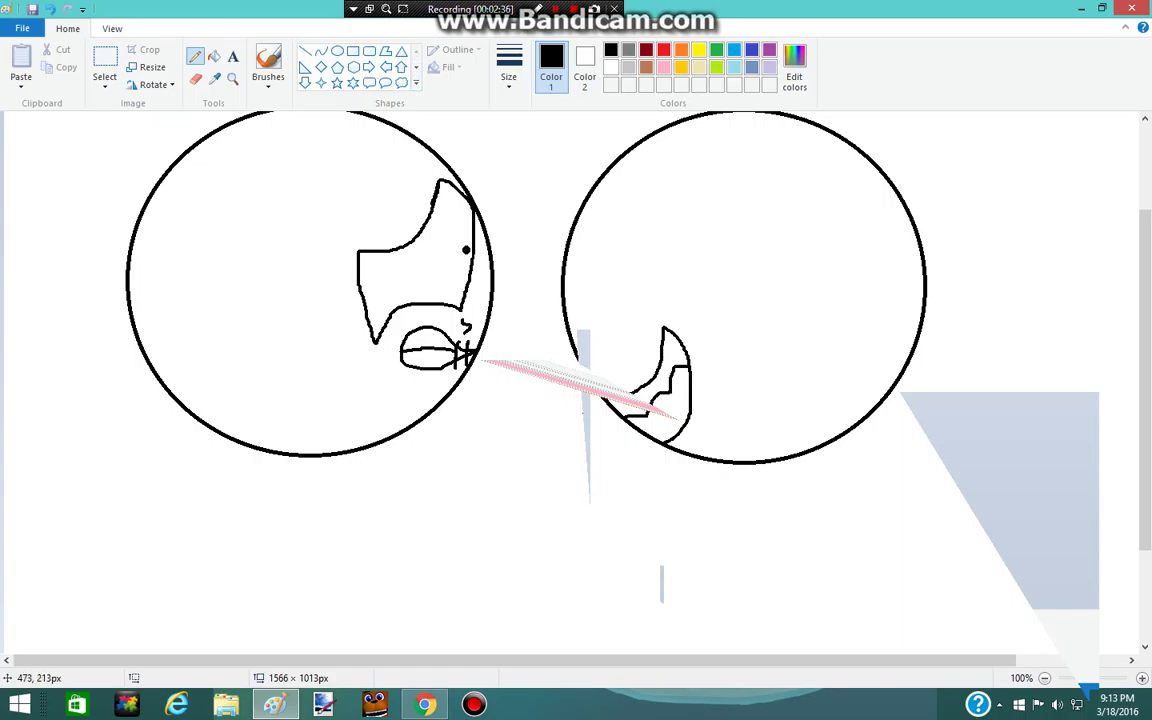
mouse_move(385, 150)
mouse_down()
mouse_move(410, 200)
mouse_move(340, 237)
mouse_move(354, 216)
mouse_move(421, 196)
mouse_move(415, 163)
mouse_up()
click(50, 9)
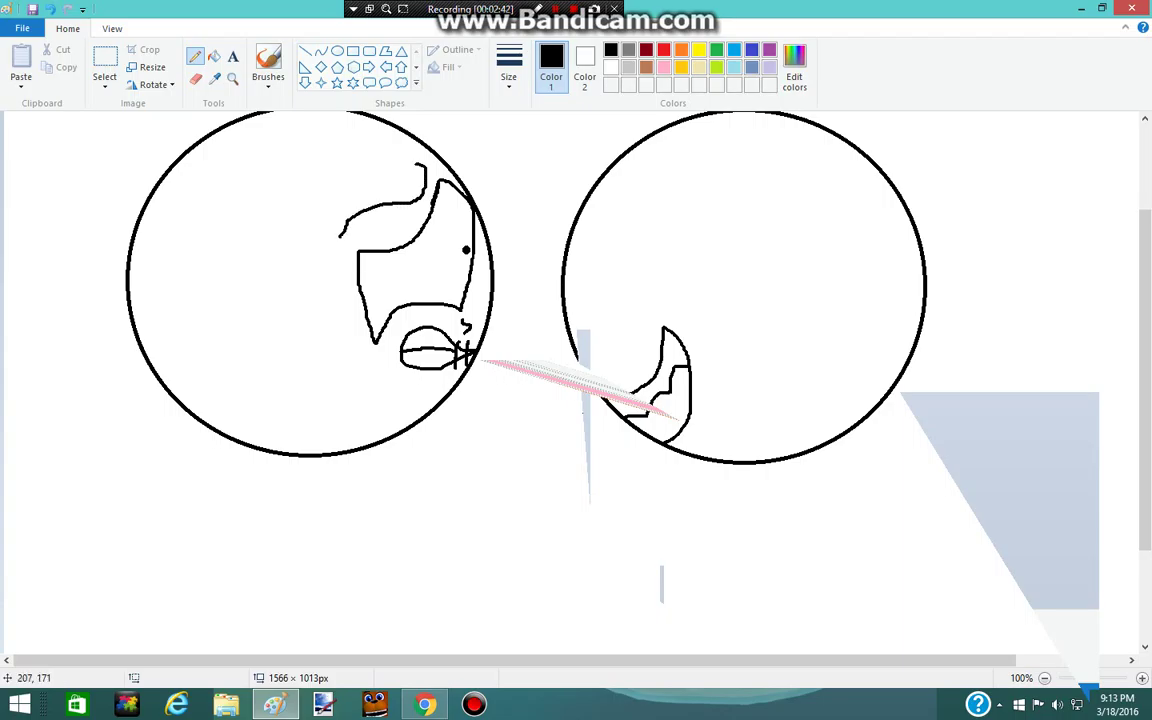
click(50, 9)
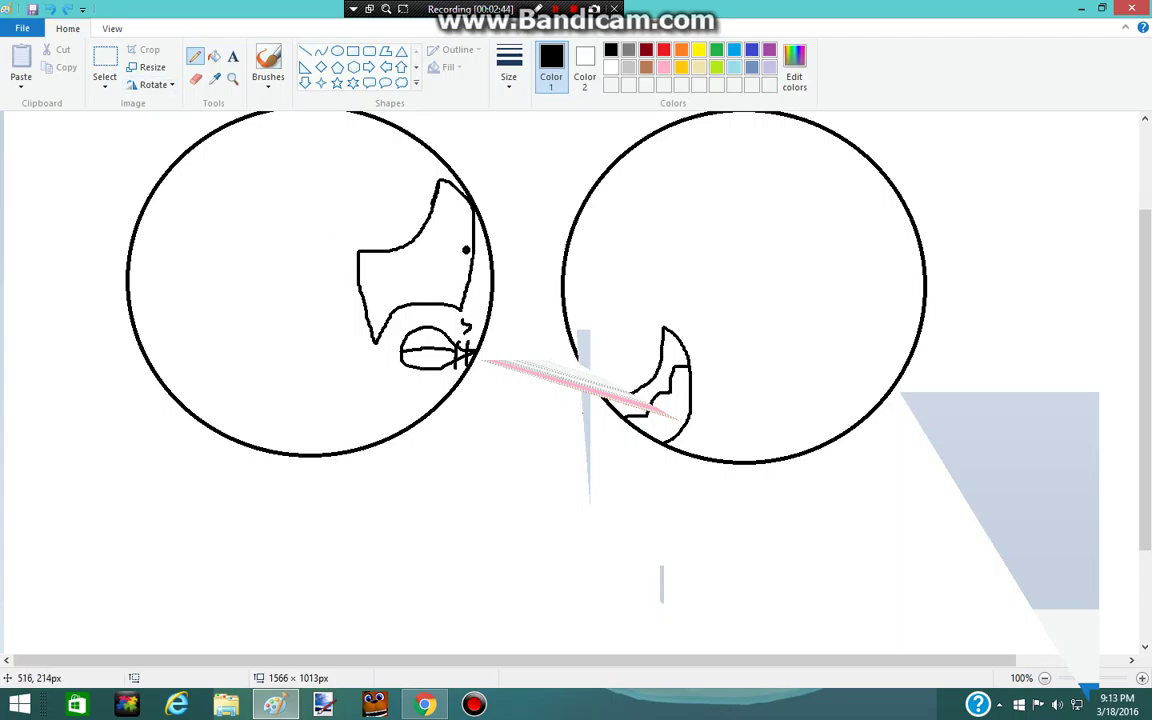
mouse_move(416, 150)
mouse_down()
mouse_move(399, 205)
mouse_move(343, 208)
mouse_up()
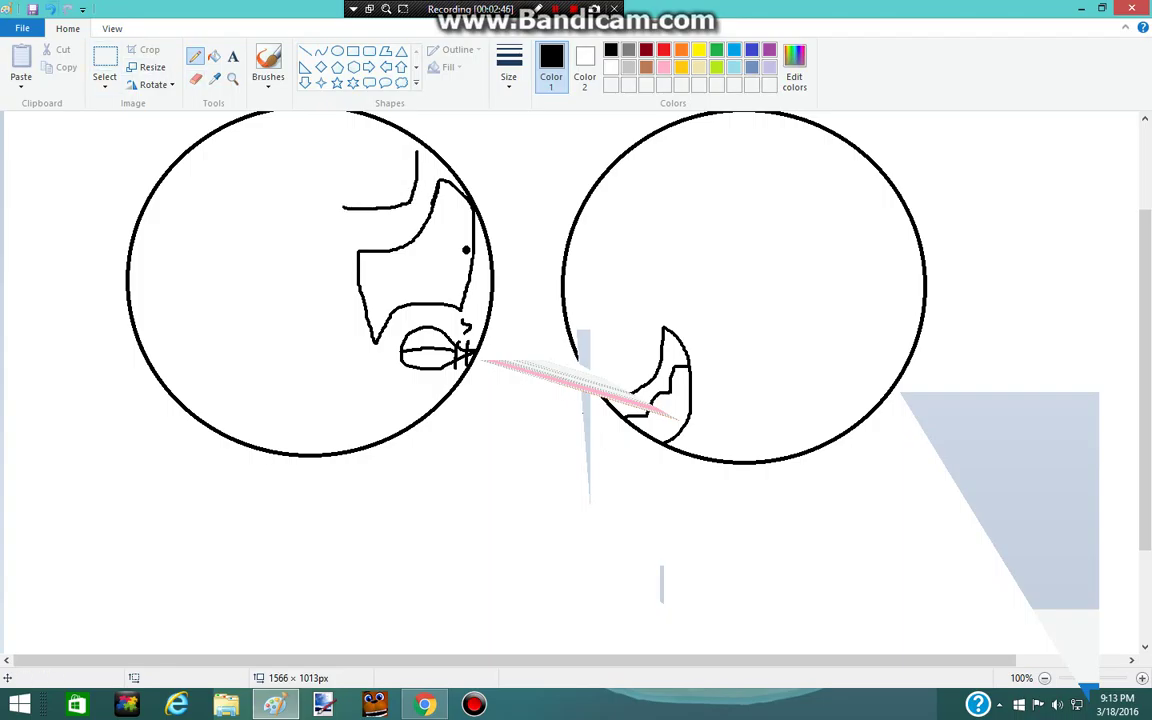
key(ctrl+z)
Step: Pencil a short black curve above the pointed shape's left corner, and trace its lower edge with light-blue dripping strokes
mouse_move(379, 175)
mouse_down()
mouse_move(379, 226)
mouse_move(356, 247)
mouse_up()
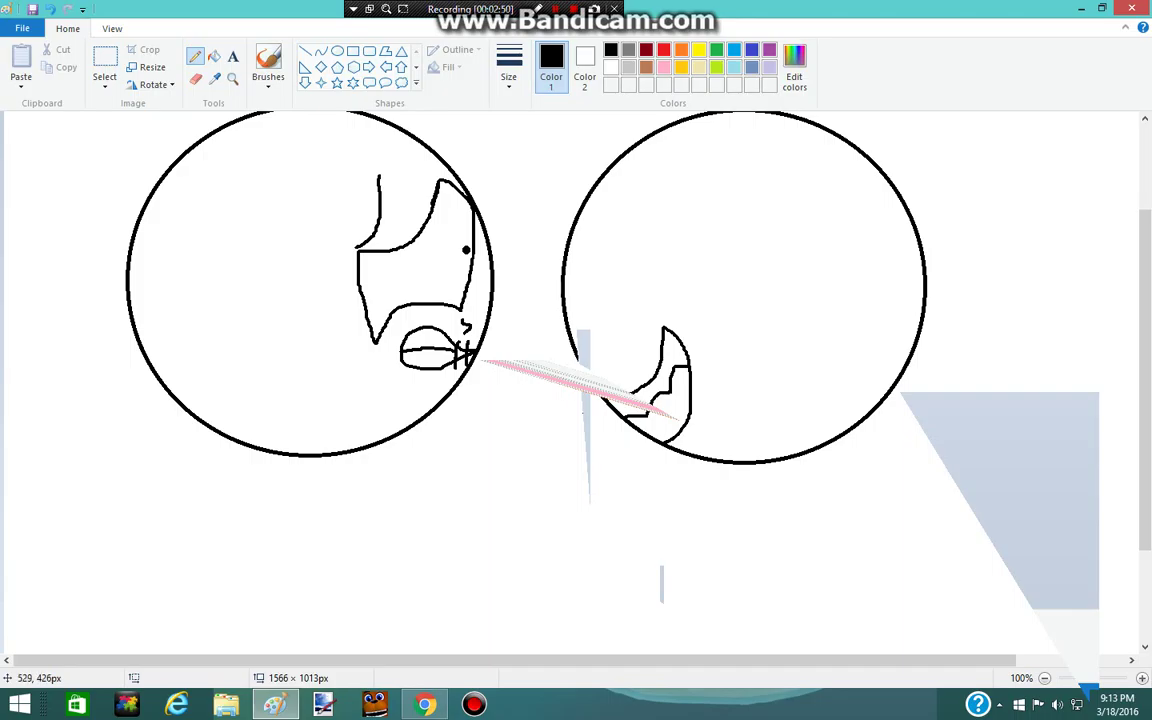
click(734, 67)
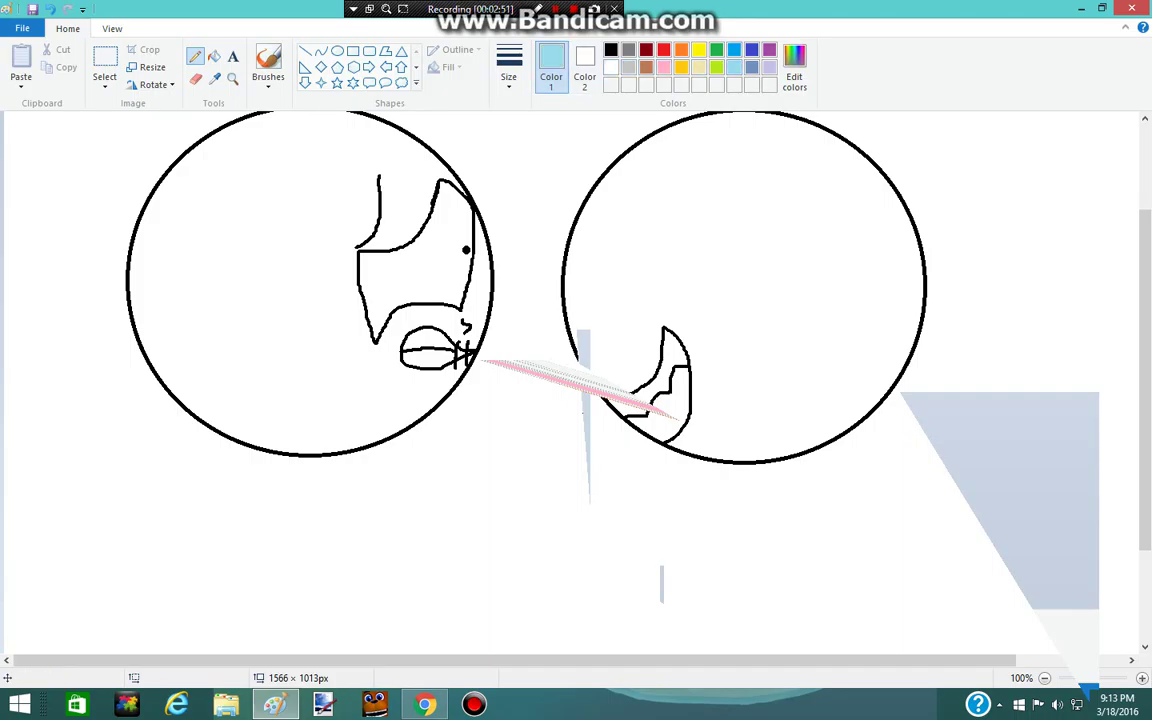
mouse_move(374, 340)
mouse_down()
mouse_move(457, 303)
mouse_move(460, 328)
mouse_move(418, 302)
mouse_move(418, 322)
mouse_move(370, 340)
mouse_move(376, 390)
mouse_up()
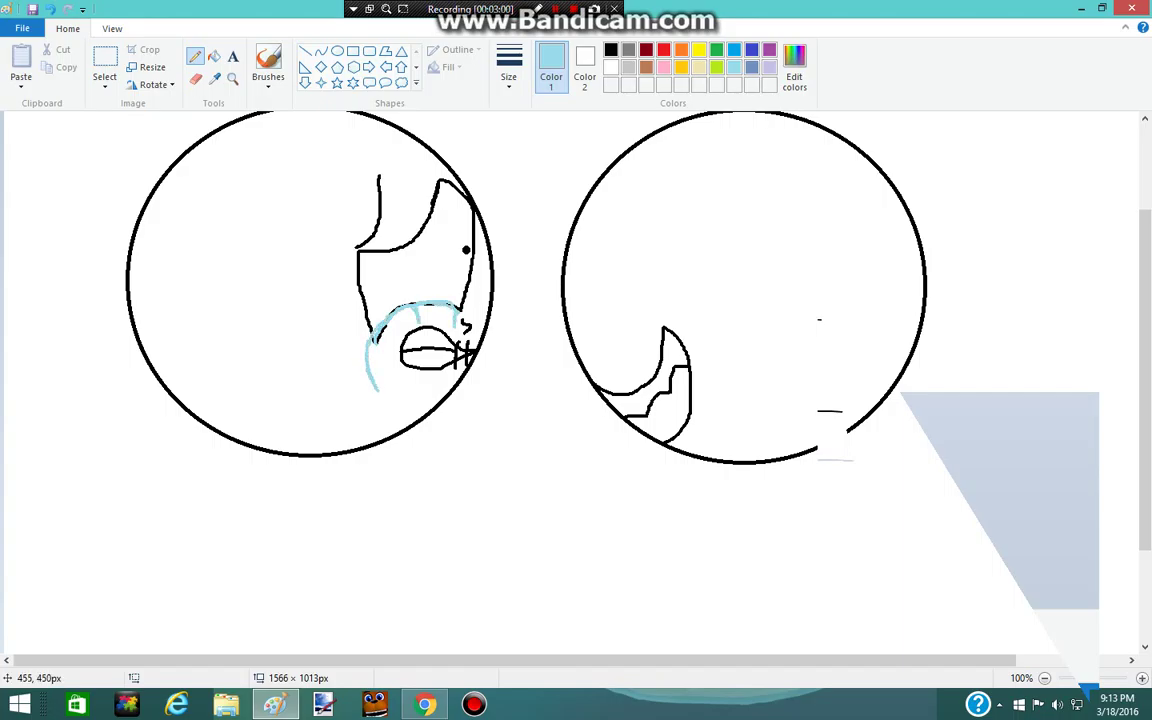
mouse_move(385, 326)
mouse_down()
mouse_move(391, 360)
mouse_move(386, 324)
mouse_move(403, 326)
mouse_up()
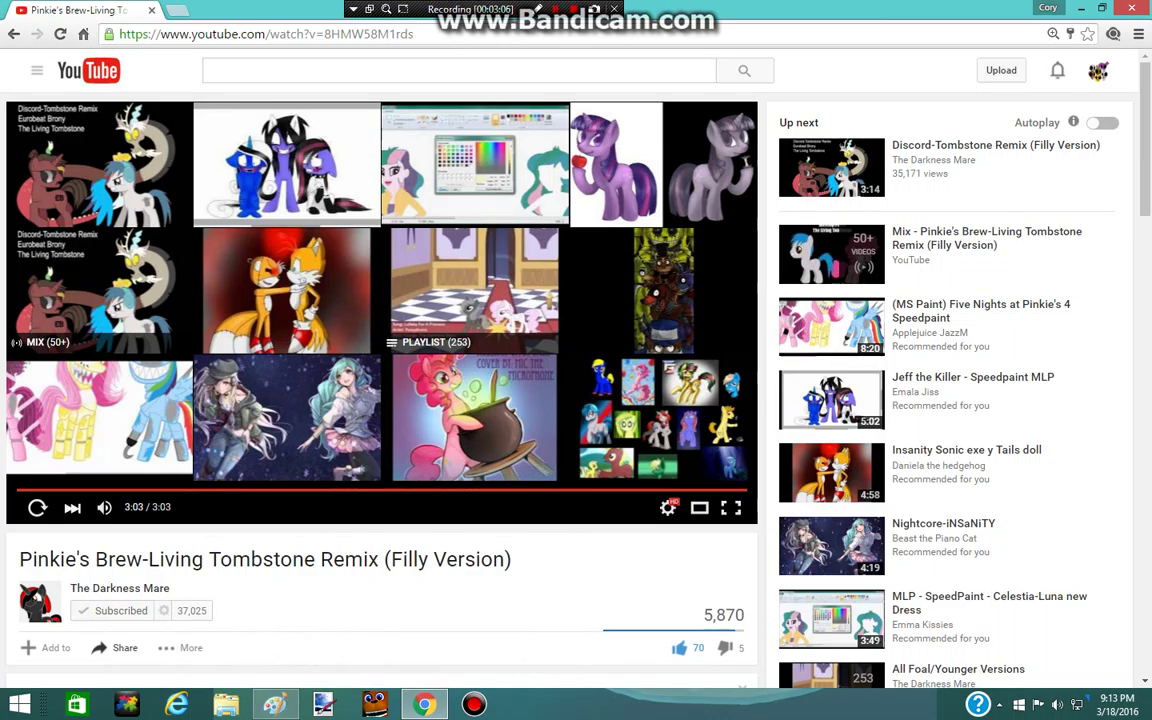
click(287, 285)
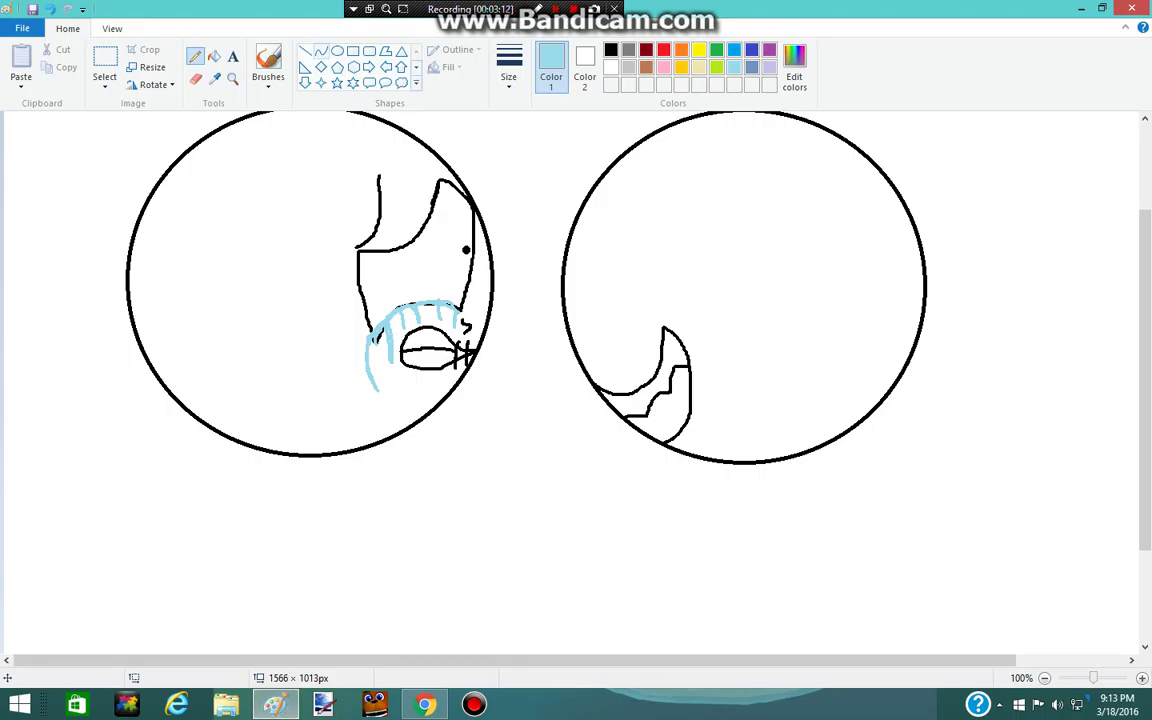
Step: Pencil a black head with a snout, a dot eye and pointed spikes behind it along the right circle's left edge
click(610, 49)
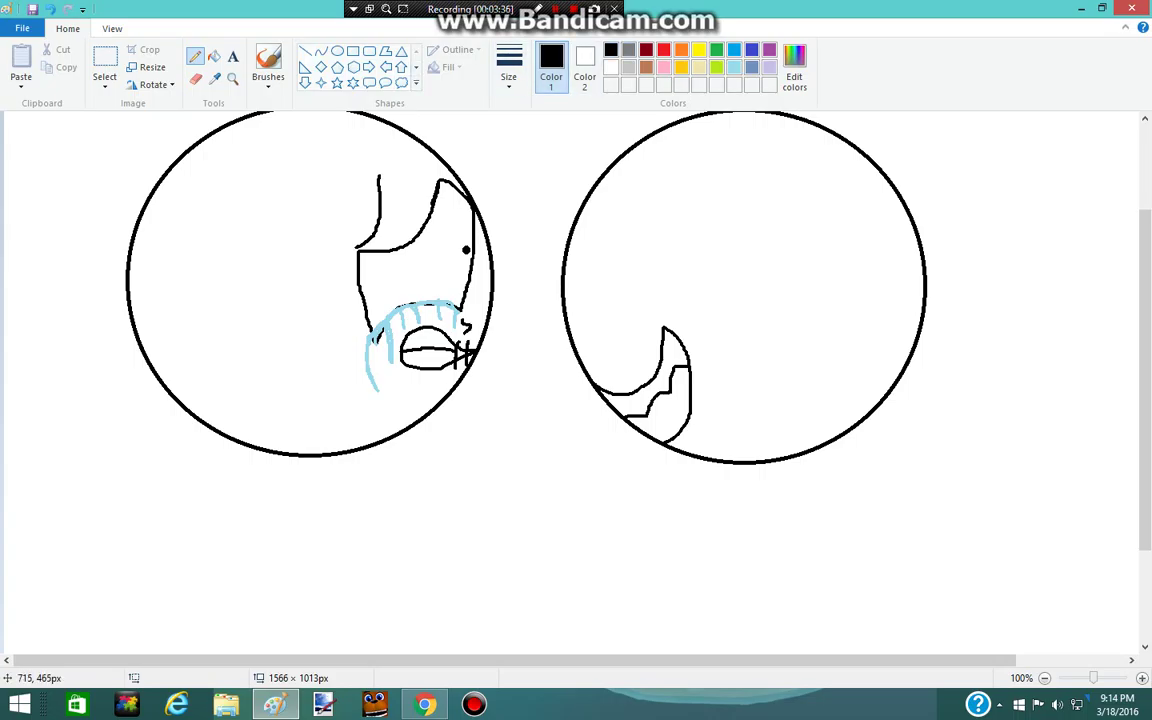
mouse_move(598, 385)
mouse_down()
mouse_move(576, 336)
mouse_move(666, 298)
mouse_move(653, 207)
mouse_move(624, 167)
mouse_move(628, 183)
mouse_move(706, 178)
mouse_move(704, 212)
mouse_move(662, 247)
mouse_move(738, 276)
mouse_move(720, 295)
mouse_move(662, 290)
mouse_move(680, 300)
mouse_move(694, 340)
mouse_up()
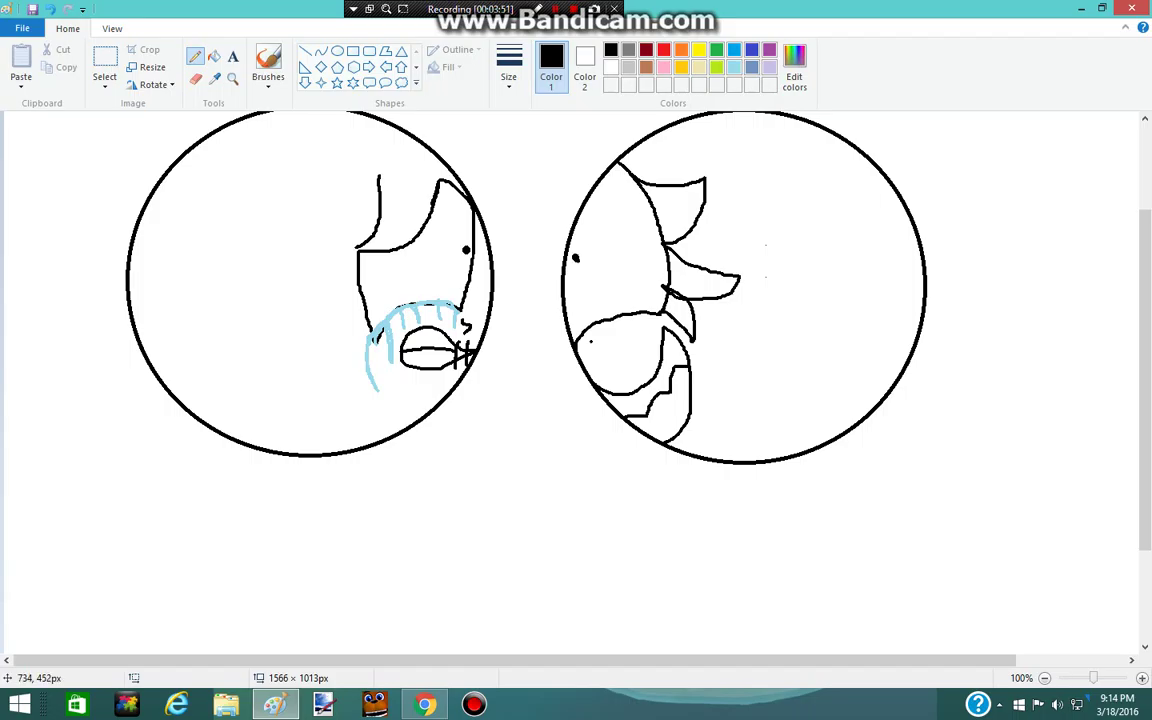
Step: Pencil a small black zigzag inside the right character's snout and a small rectangular neck beneath the right circle
drag(590, 341, 599, 350)
scroll(567, 435, up, 3)
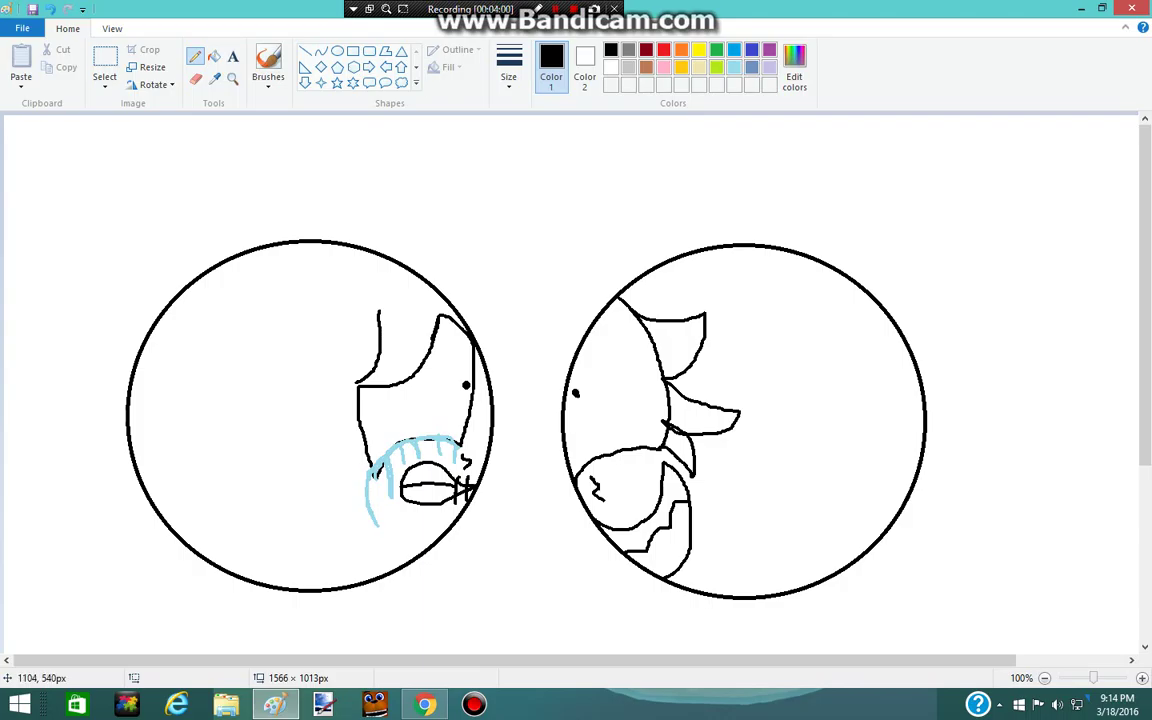
scroll(570, 380, down, 3)
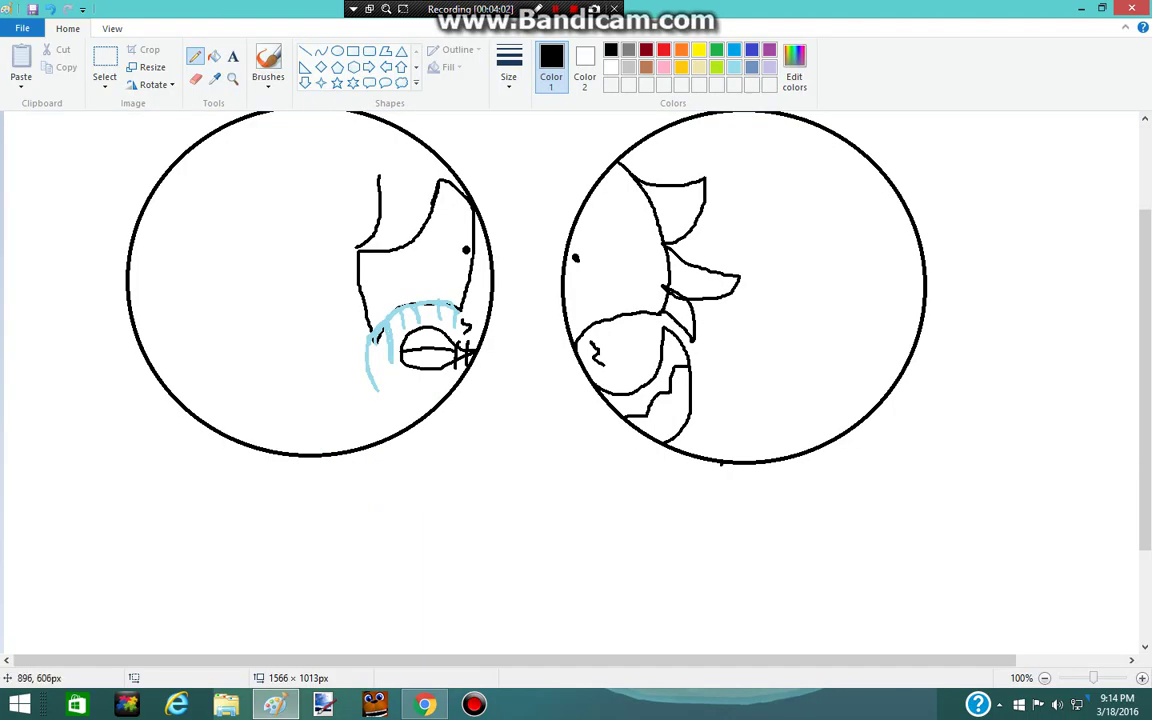
mouse_move(722, 463)
mouse_down()
mouse_move(719, 483)
mouse_move(762, 480)
mouse_move(763, 466)
mouse_up()
scroll(570, 380, up, 3)
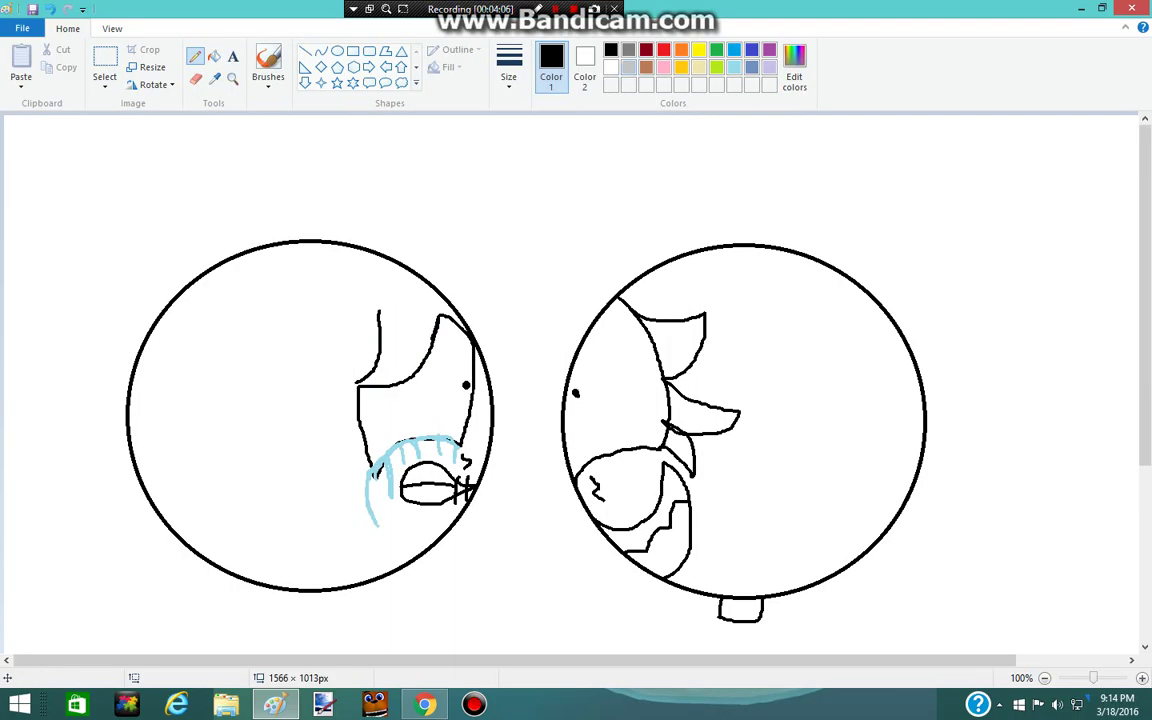
Step: Set the drawing colour to a darkened brown with red 117, green 72 and blue 49
click(646, 67)
click(794, 67)
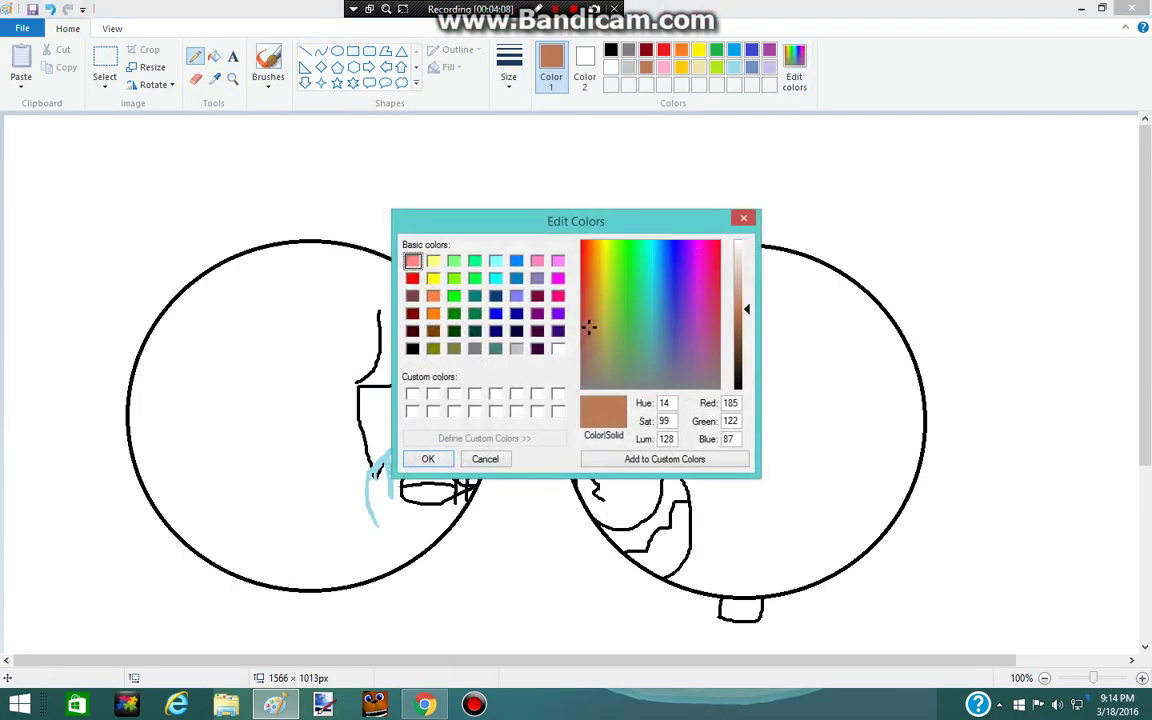
drag(742, 309, 742, 341)
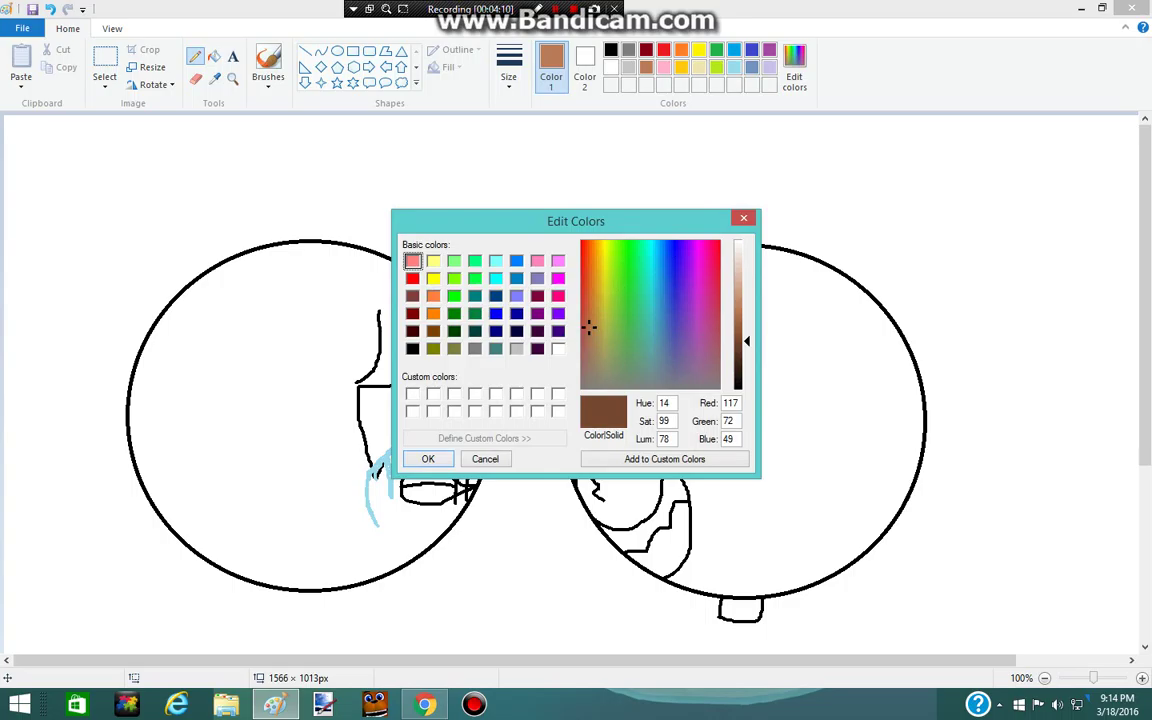
click(428, 459)
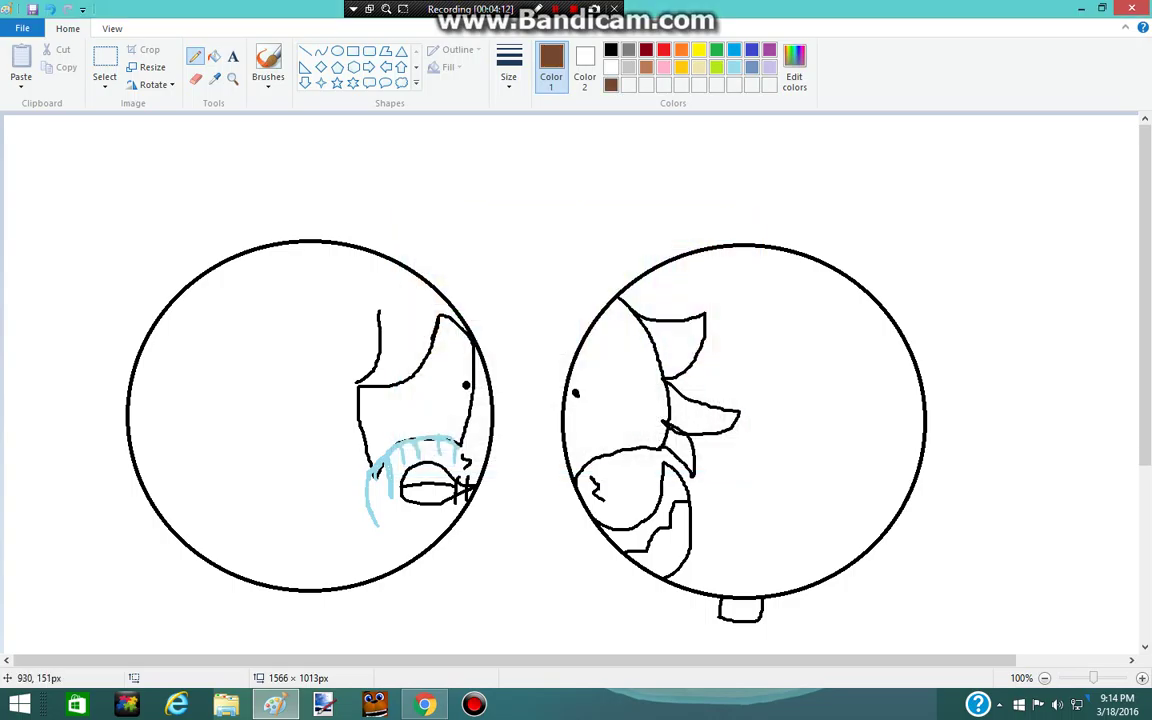
mouse_move(760, 238)
mouse_down()
mouse_move(611, 314)
mouse_move(581, 362)
mouse_move(563, 520)
mouse_up()
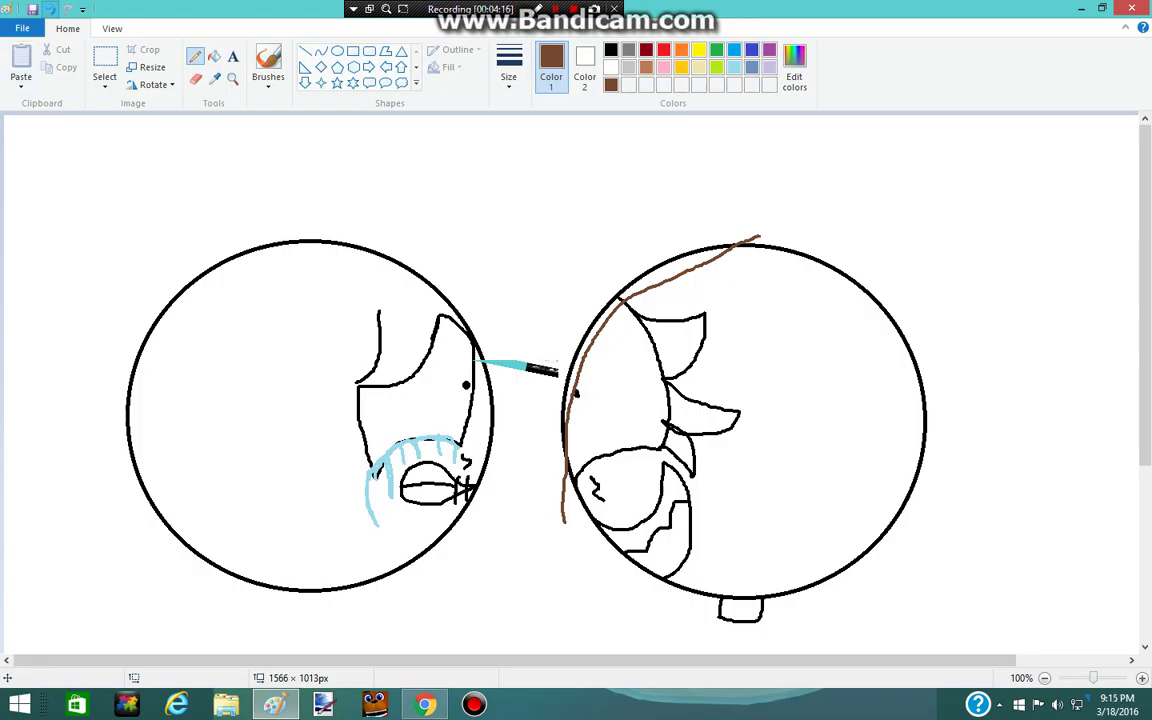
click(50, 9)
click(50, 9)
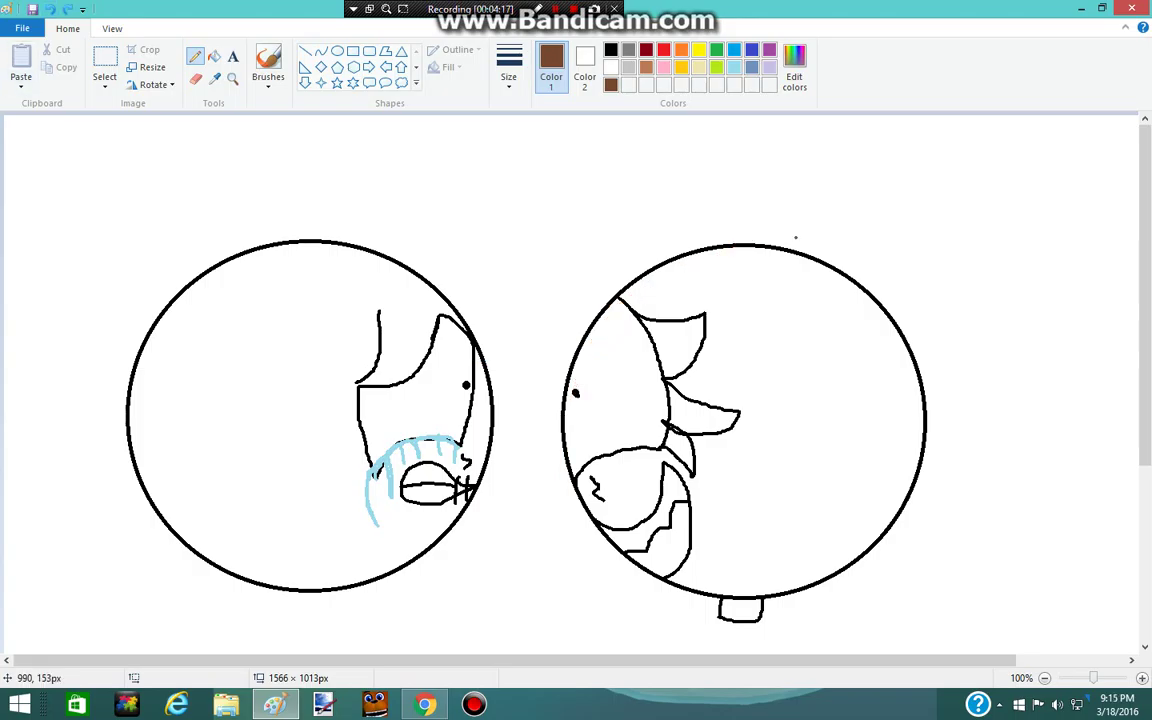
Step: Pencil dark-brown hair around the right circle: two parting lines from the top and a long outer outline with jagged ends
mouse_move(796, 238)
mouse_down()
mouse_move(575, 400)
mouse_move(557, 525)
mouse_up()
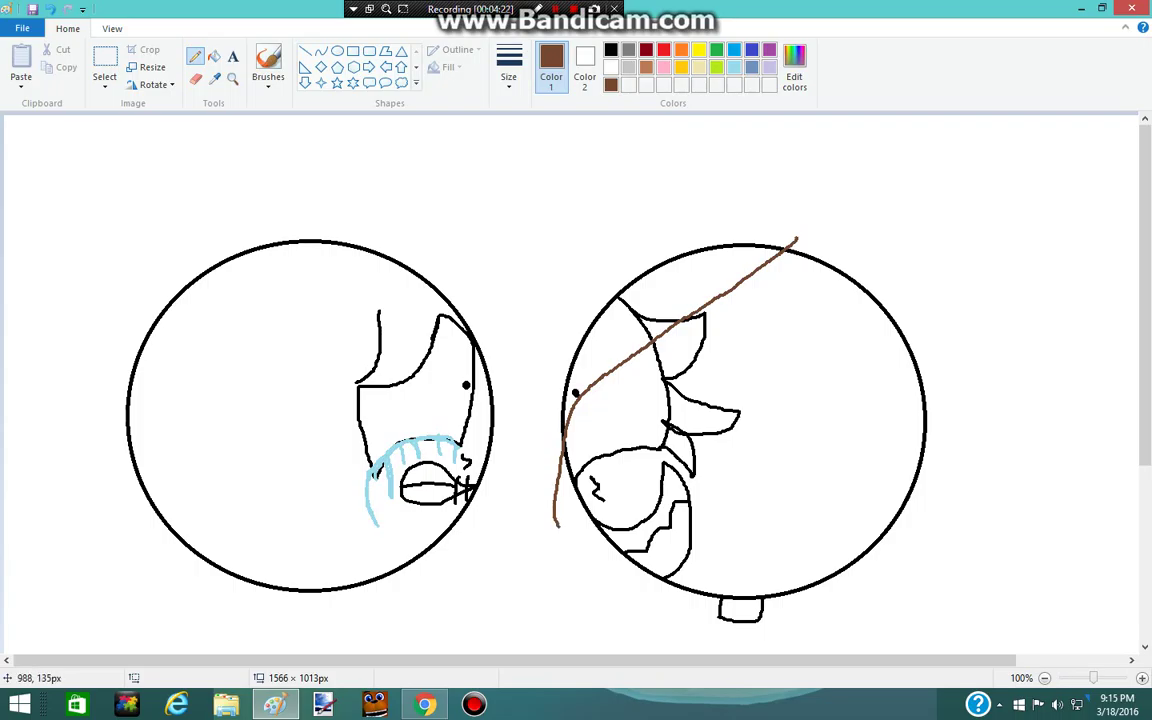
mouse_move(793, 222)
mouse_down()
mouse_move(818, 367)
mouse_move(862, 445)
mouse_move(950, 536)
mouse_up()
mouse_move(943, 294)
mouse_down()
mouse_move(912, 236)
mouse_move(857, 193)
mouse_move(774, 172)
mouse_move(682, 183)
mouse_move(600, 239)
mouse_move(543, 302)
mouse_move(509, 391)
mouse_move(501, 541)
mouse_move(515, 612)
mouse_move(553, 649)
mouse_move(582, 623)
mouse_move(644, 644)
mouse_move(662, 621)
mouse_move(680, 635)
mouse_move(706, 600)
mouse_up()
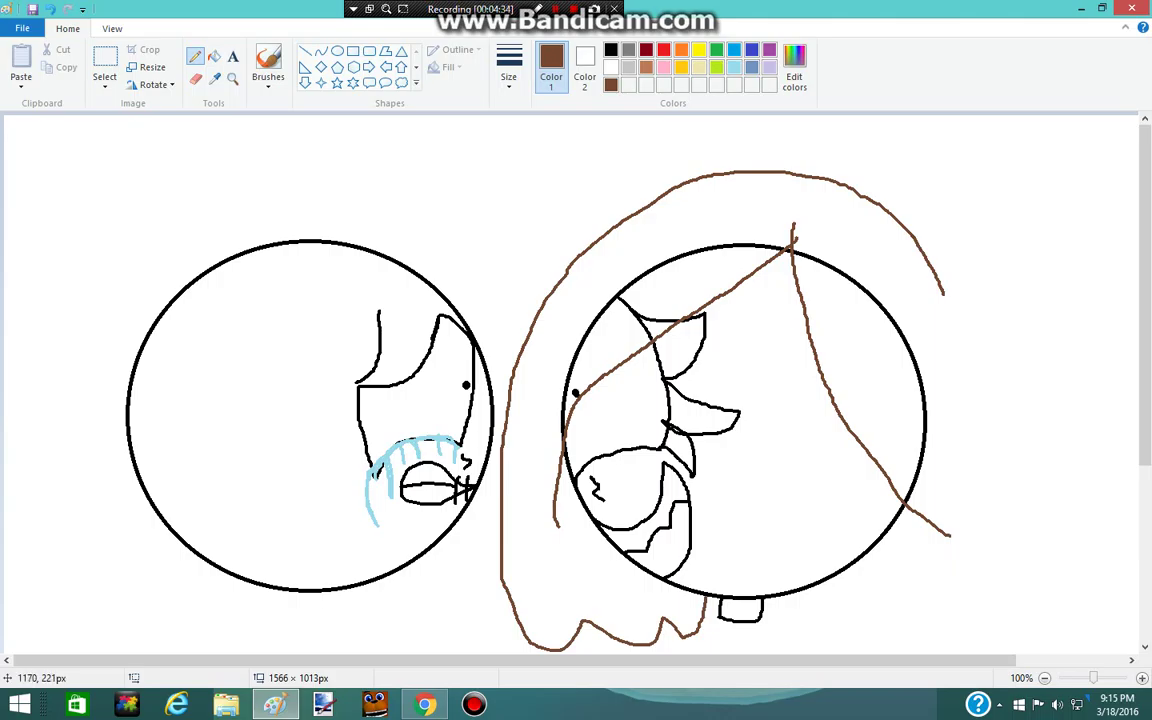
mouse_move(943, 294)
mouse_down()
mouse_move(960, 322)
mouse_move(987, 575)
mouse_move(855, 560)
mouse_move(785, 510)
mouse_move(740, 540)
mouse_move(731, 506)
mouse_move(777, 460)
mouse_up()
scroll(987, 575, down, 3)
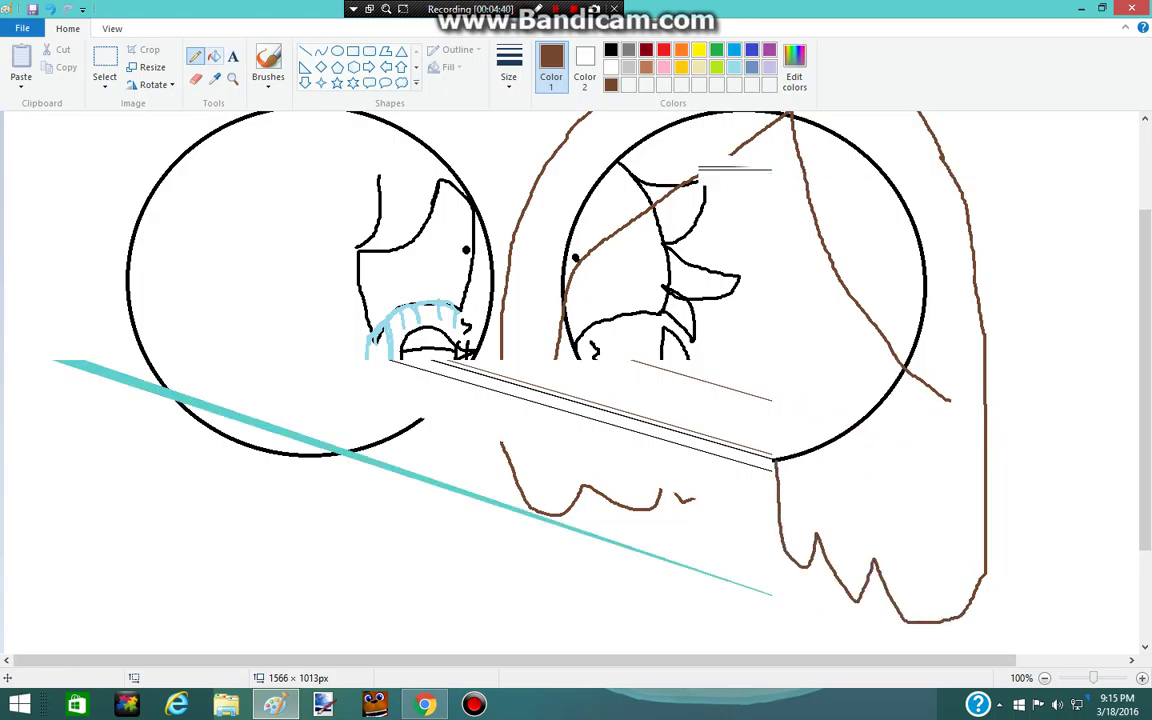
Step: Fill all hair sections around and across the right circle with the lighter palette brown
click(214, 56)
click(646, 67)
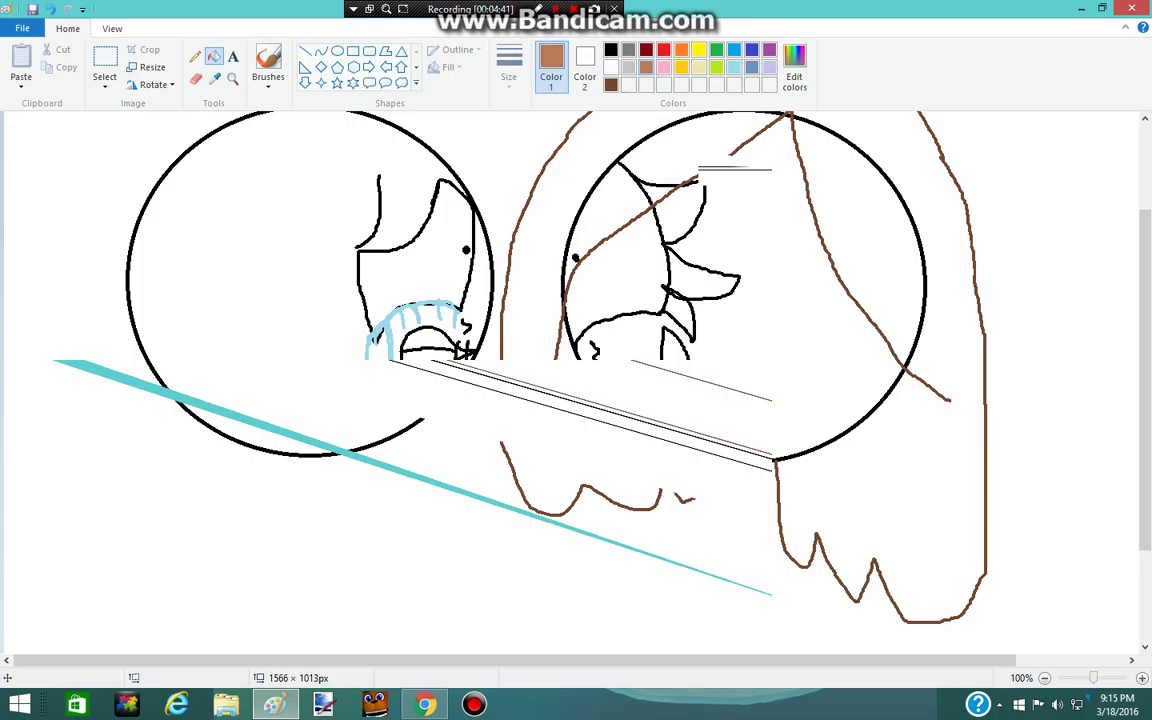
click(912, 329)
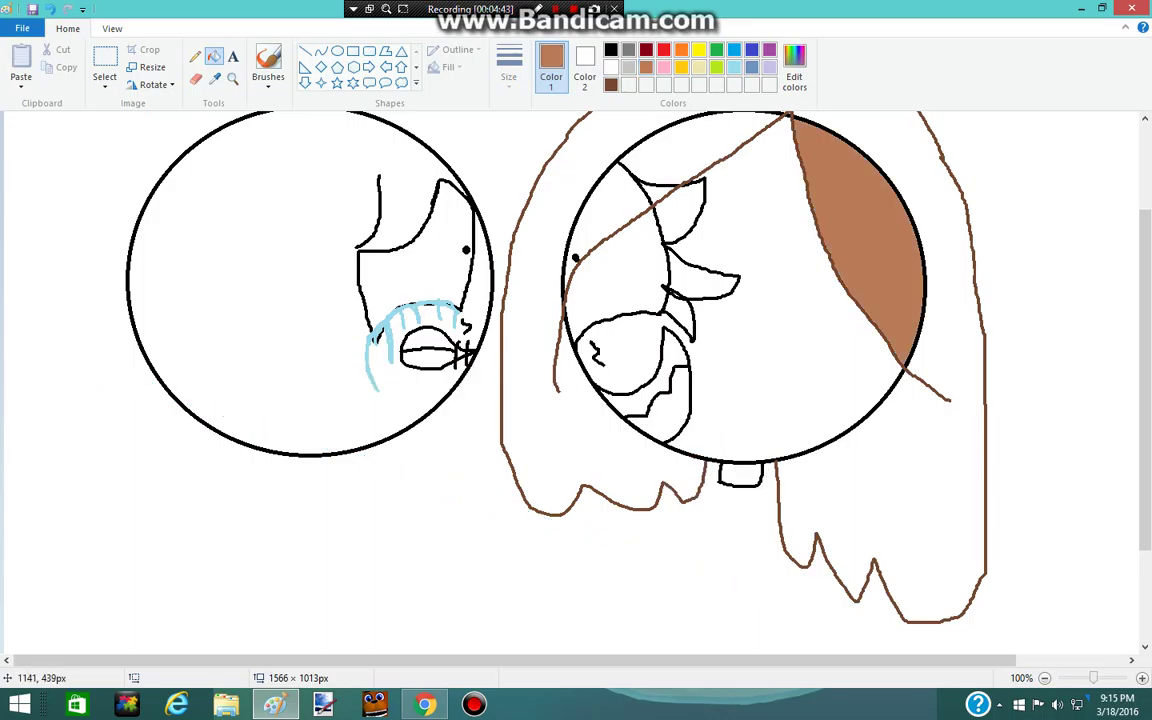
scroll(570, 380, up, 3)
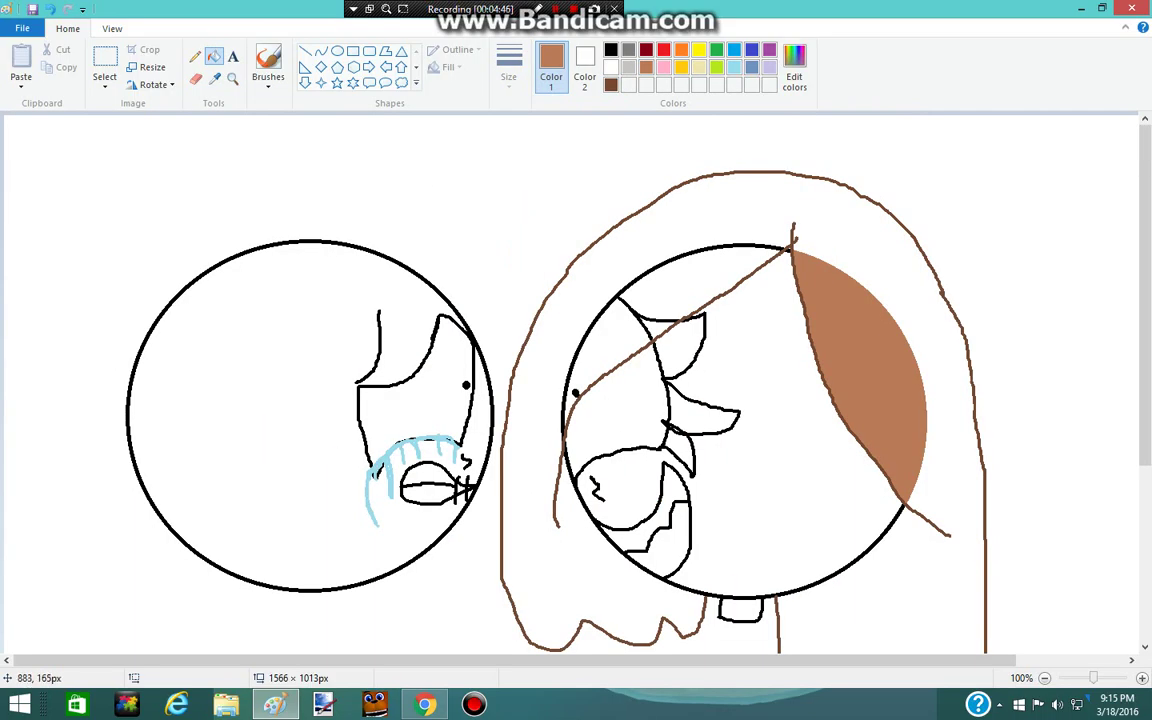
click(888, 281)
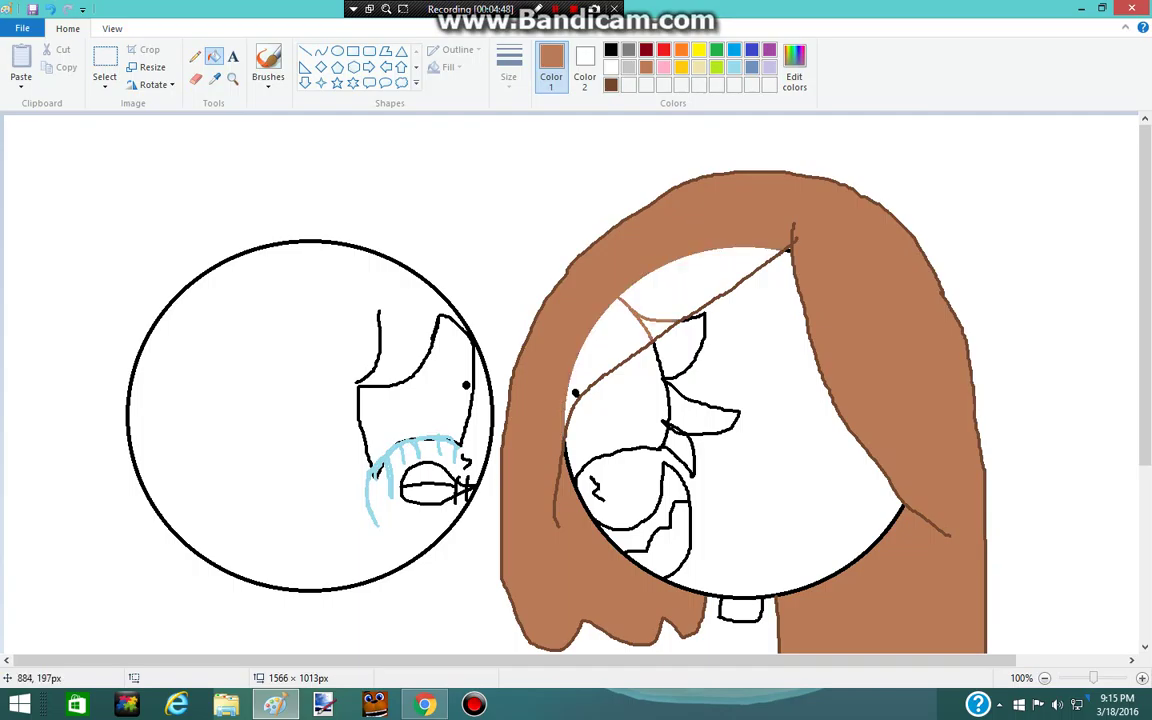
click(700, 285)
click(646, 323)
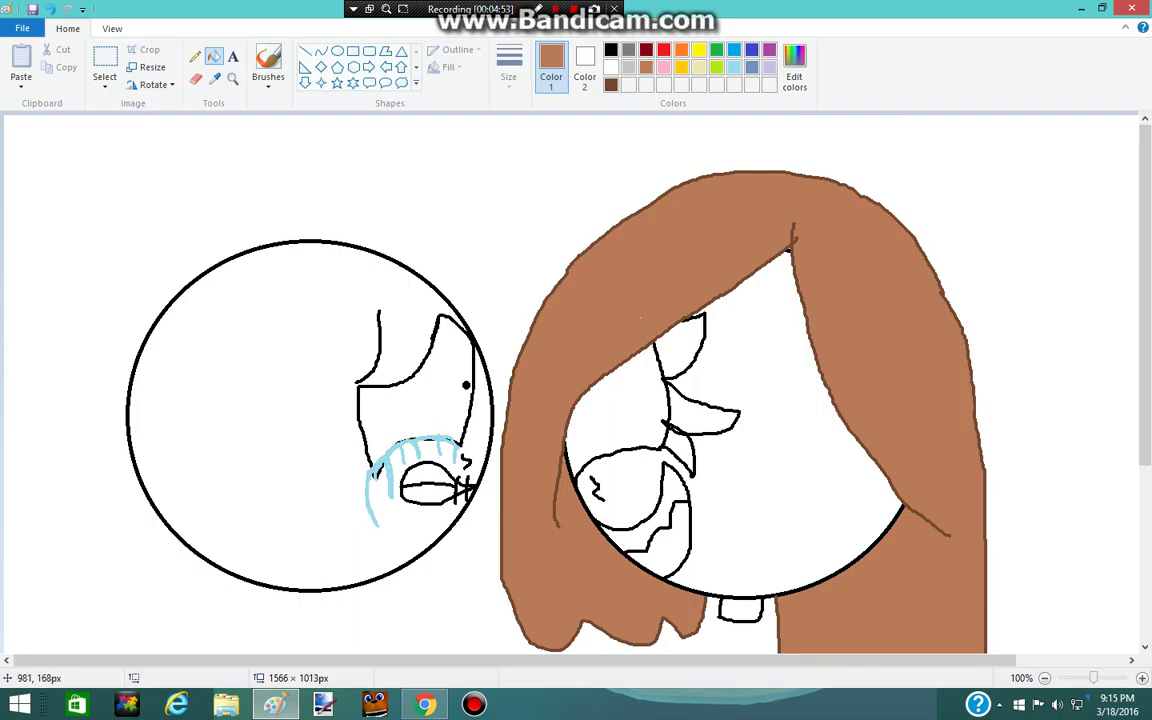
scroll(848, 542, down, 3)
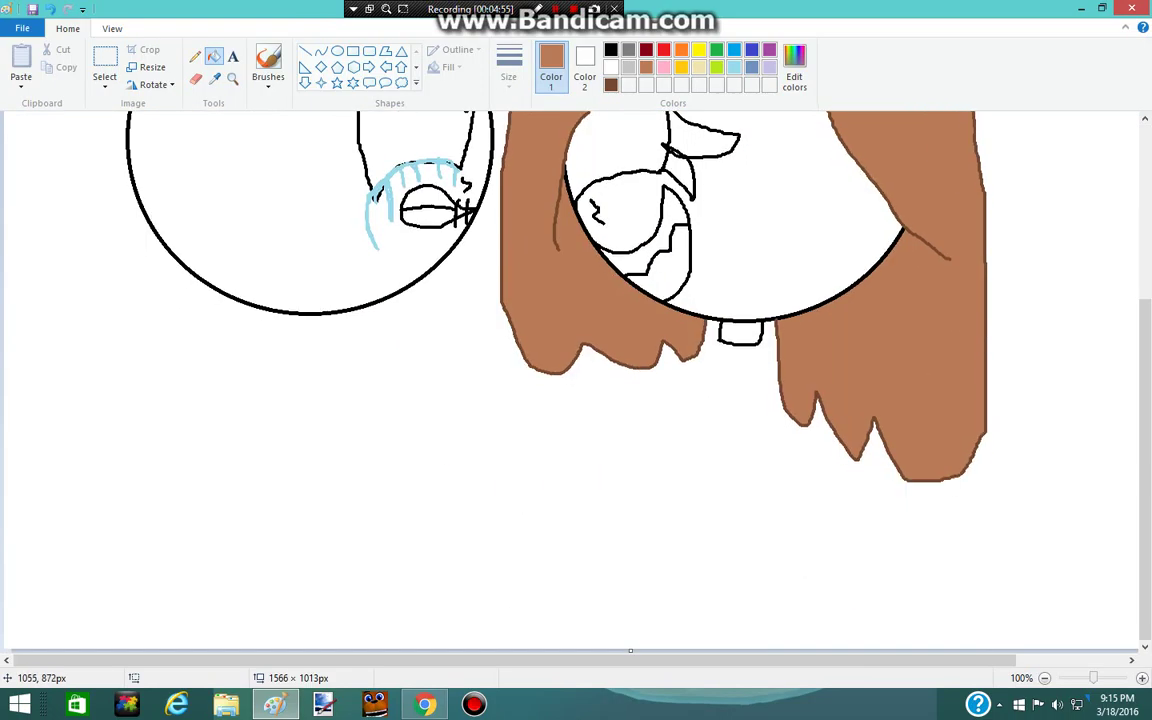
Step: Fill the uppermost spike behind the right character's head with black
scroll(848, 542, up, 3)
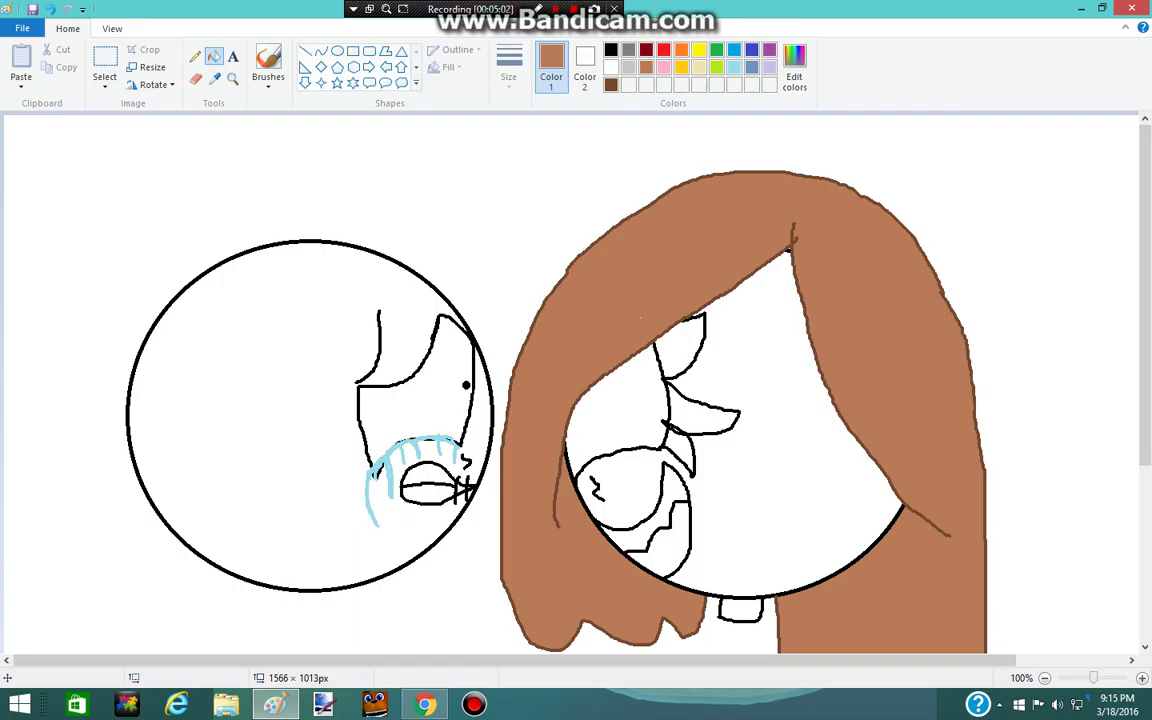
click(611, 50)
click(680, 340)
click(705, 415)
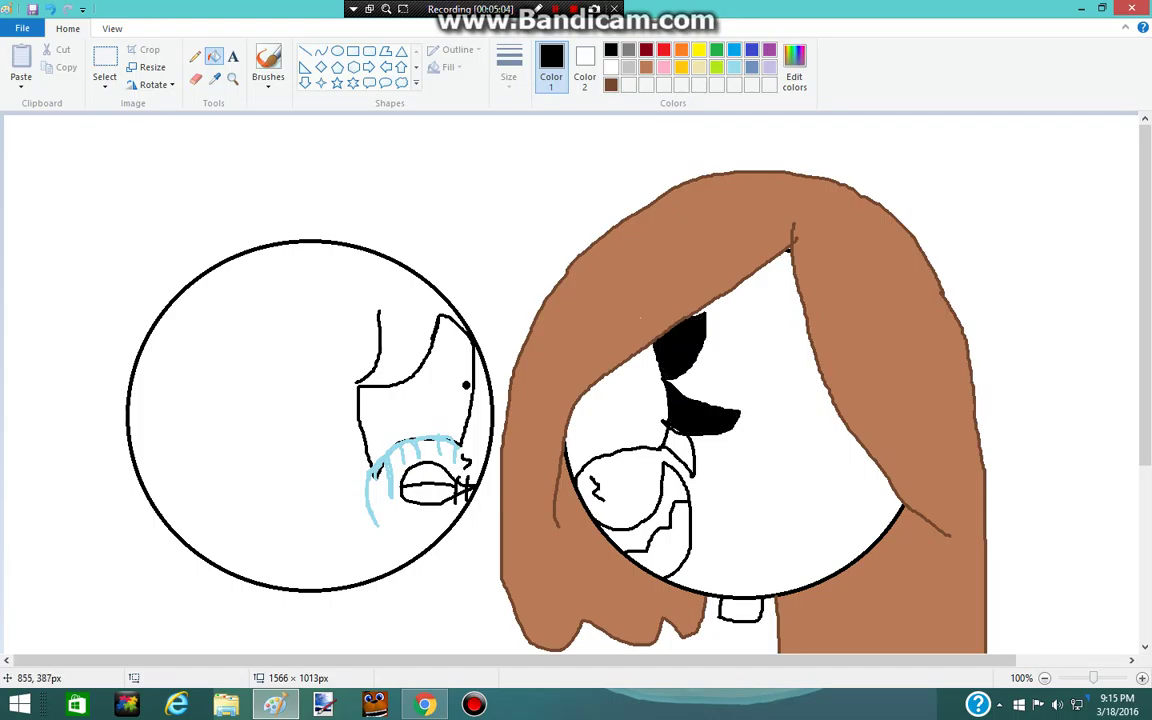
click(682, 452)
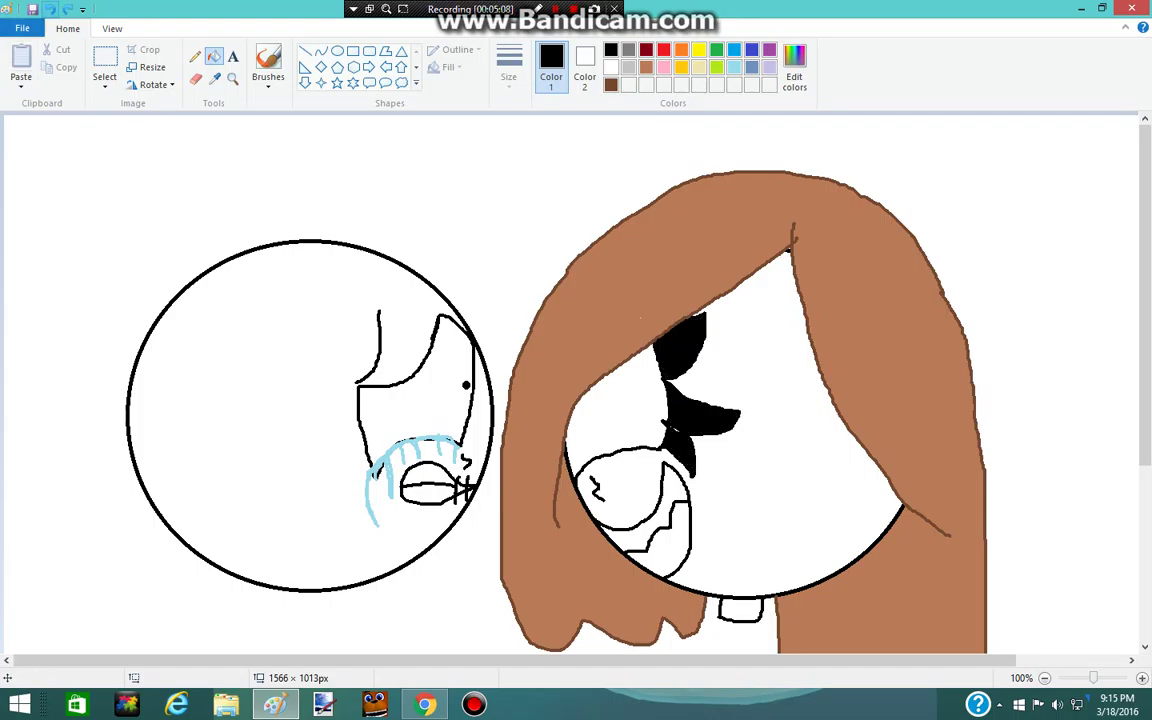
key(ctrl+z)
key(ctrl+z)
key(ctrl+z)
key(ctrl+z)
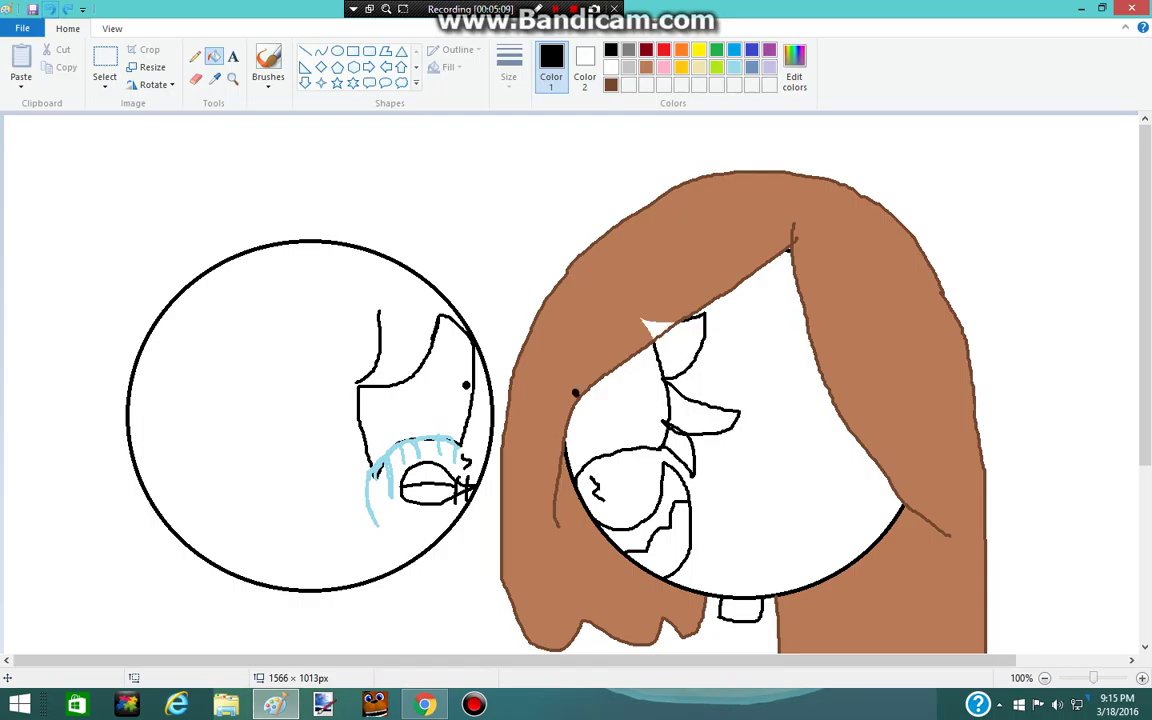
key(ctrl+y)
key(ctrl+y)
key(ctrl+y)
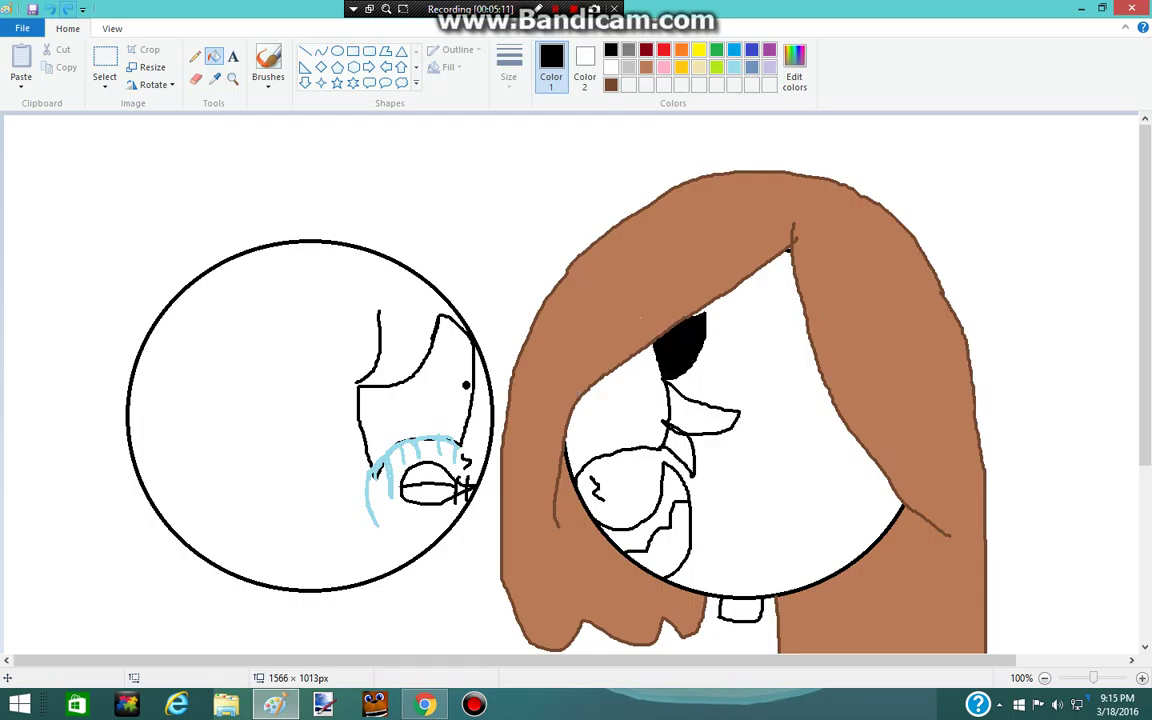
Step: Erase the overlapping edges of the two lower spikes and redraw them in black with the Pencil
click(195, 78)
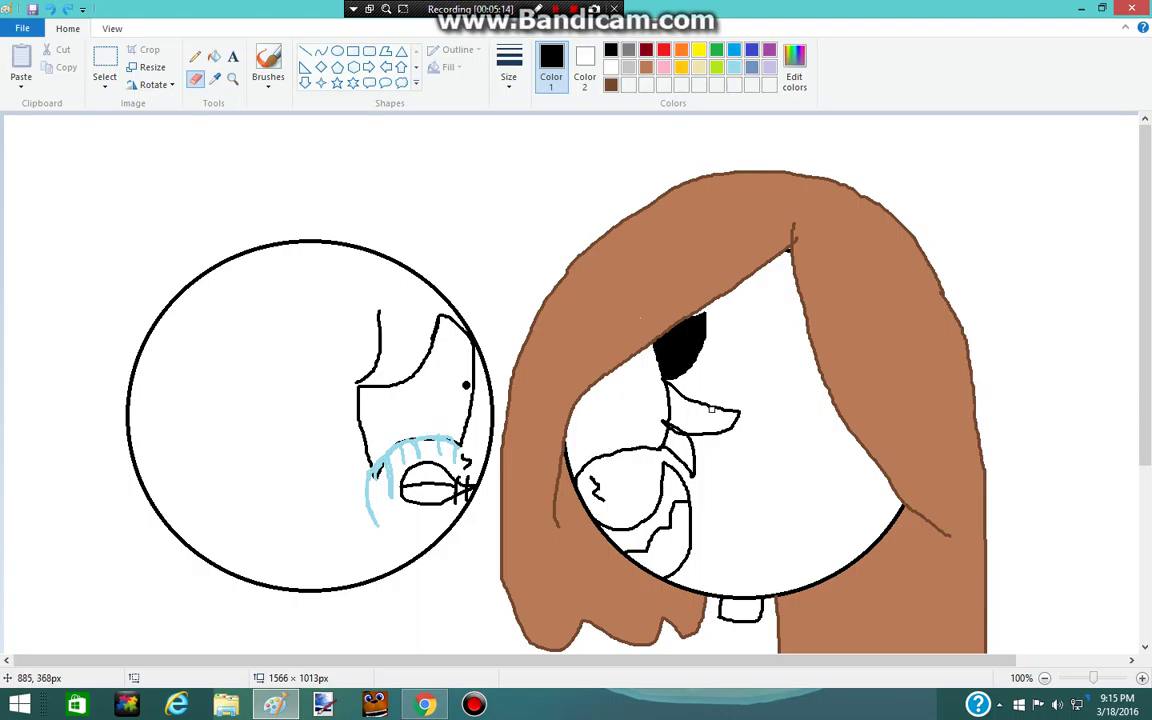
mouse_move(667, 427)
mouse_down()
mouse_move(693, 435)
mouse_move(679, 432)
mouse_move(694, 475)
mouse_up()
click(195, 56)
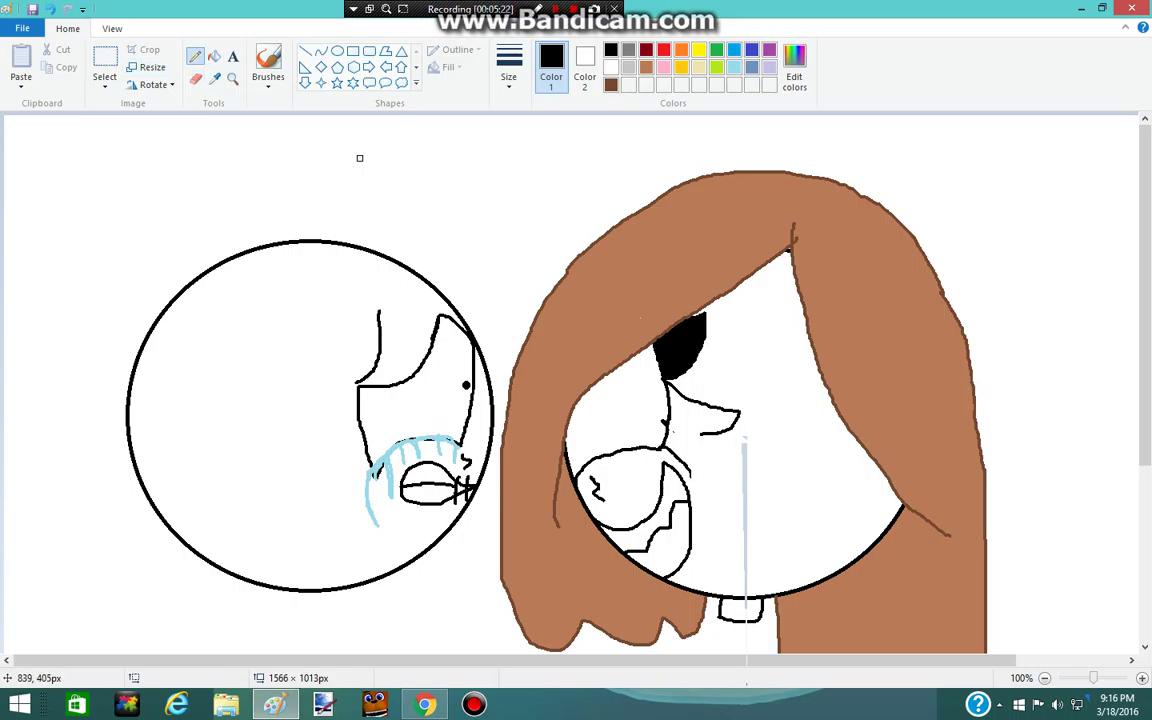
drag(690, 474, 675, 422)
Step: Fill the two lower spikes with black and pencil a tiny dot eye near the head's left edge
click(214, 56)
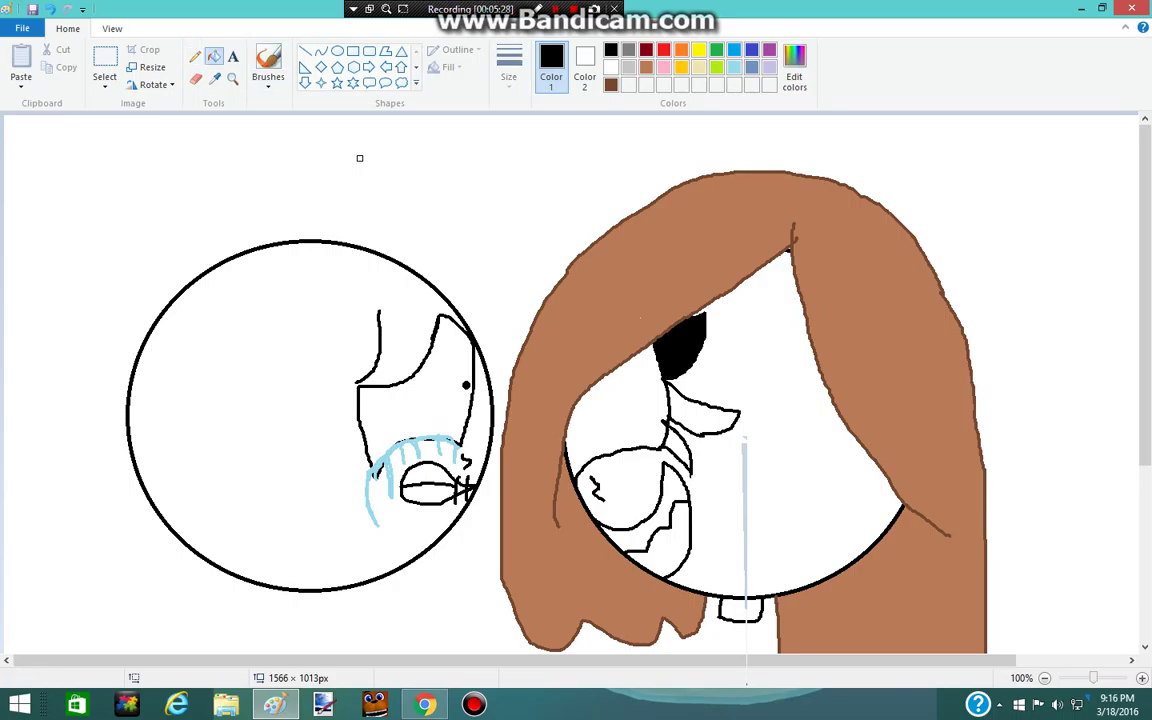
click(674, 444)
click(712, 418)
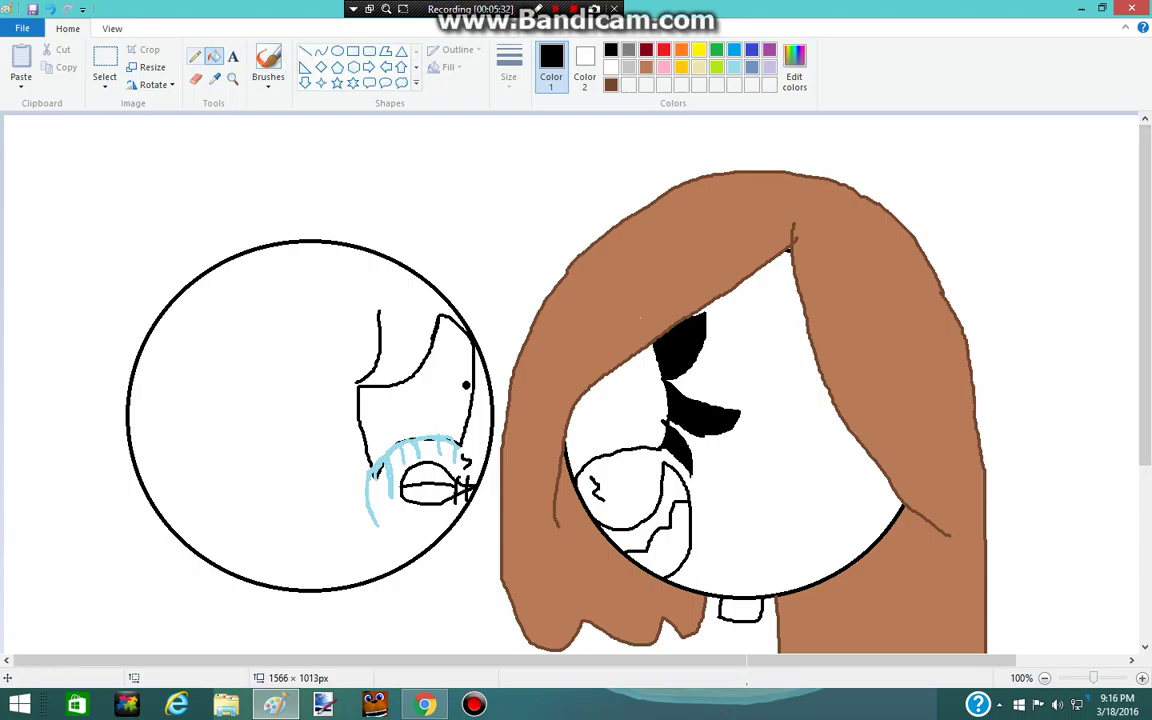
click(195, 56)
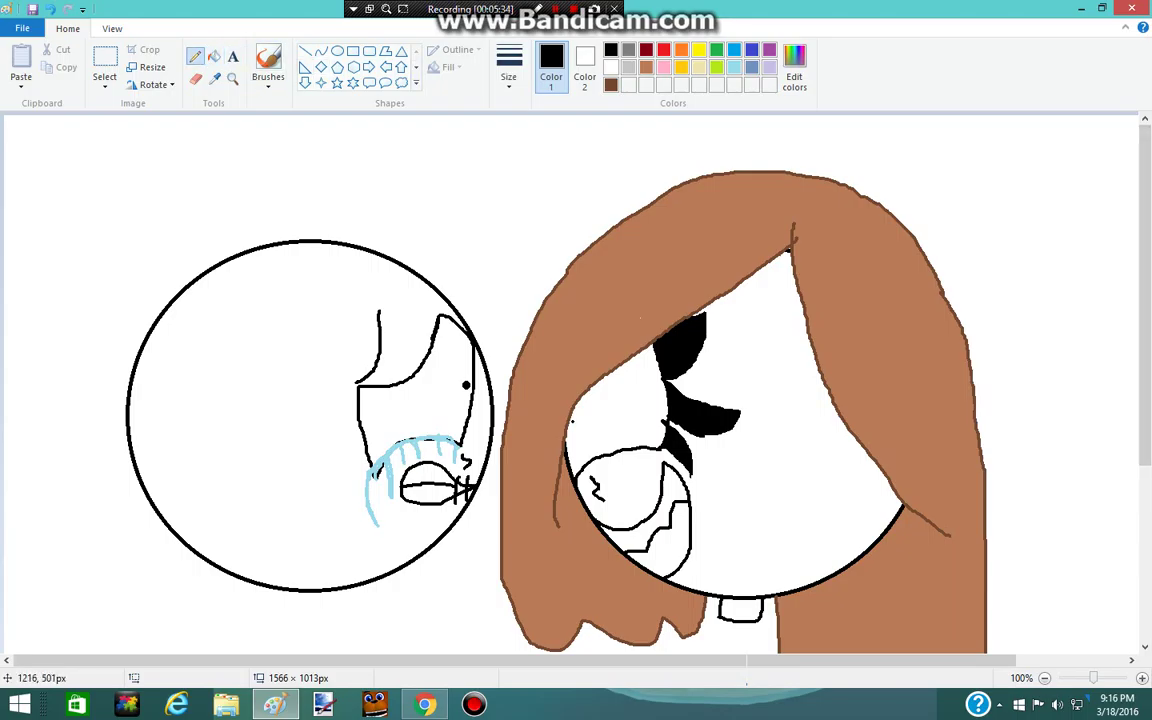
scroll(701, 418, down, 3)
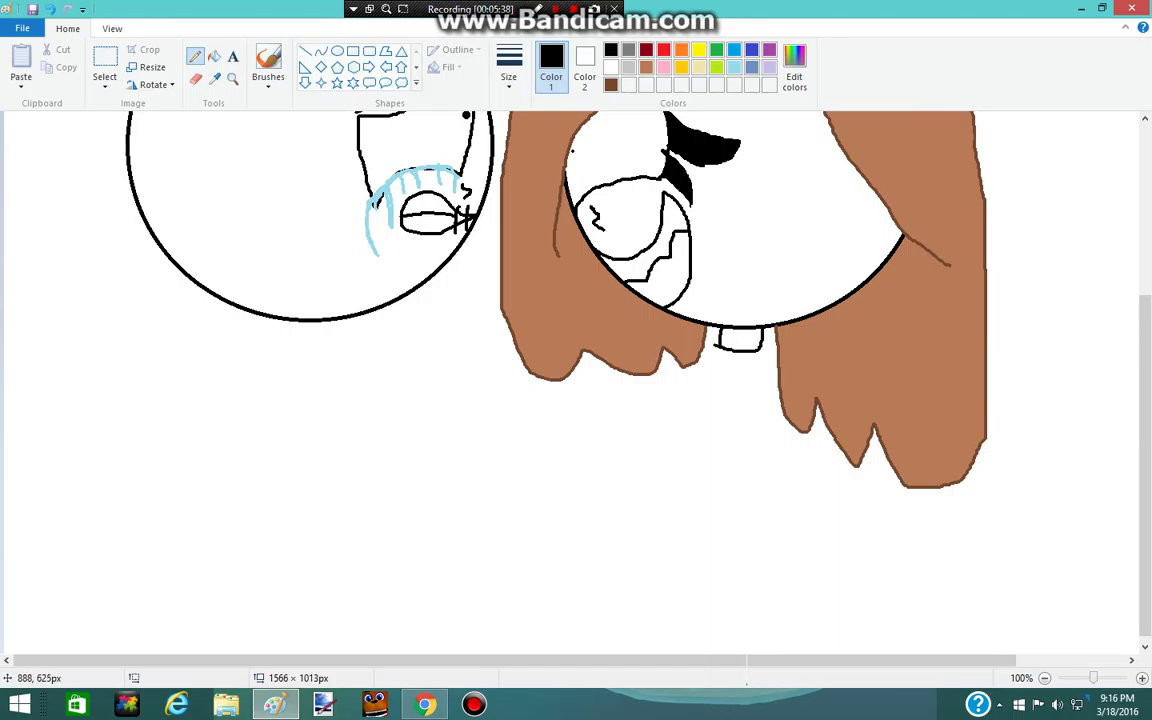
mouse_move(716, 336)
mouse_down()
mouse_move(664, 416)
mouse_move(549, 414)
mouse_move(513, 386)
mouse_move(449, 258)
mouse_move(432, 266)
mouse_move(430, 288)
mouse_move(490, 402)
mouse_move(550, 452)
mouse_move(591, 464)
mouse_move(657, 448)
mouse_move(716, 372)
mouse_up()
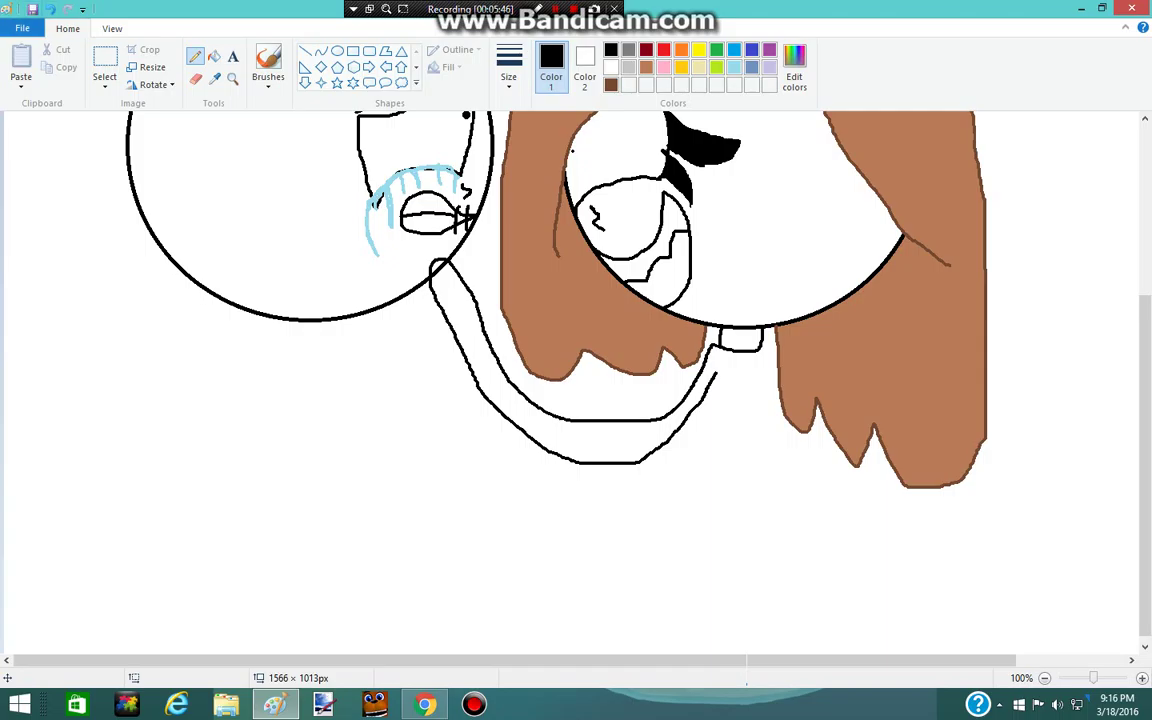
key(ctrl+z)
key(ctrl+z)
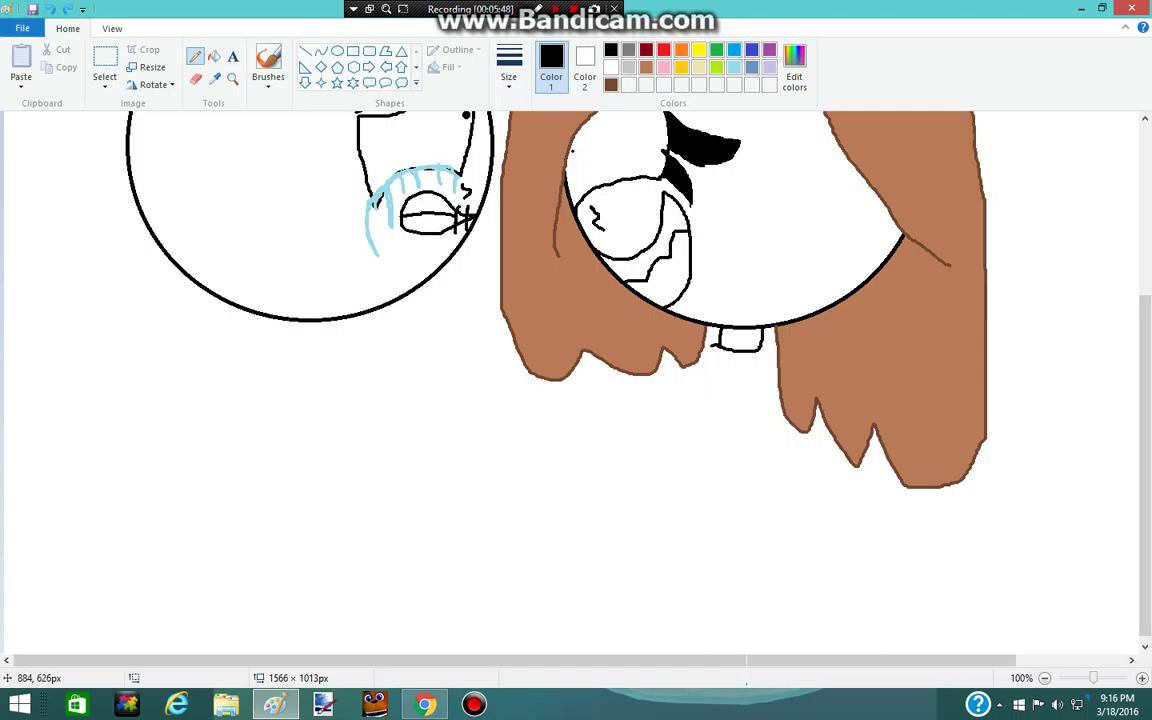
mouse_move(708, 348)
mouse_down()
mouse_move(650, 472)
mouse_move(520, 383)
mouse_move(406, 264)
mouse_move(326, 209)
mouse_move(298, 216)
mouse_move(295, 237)
mouse_move(358, 307)
mouse_move(650, 514)
mouse_move(745, 398)
mouse_up()
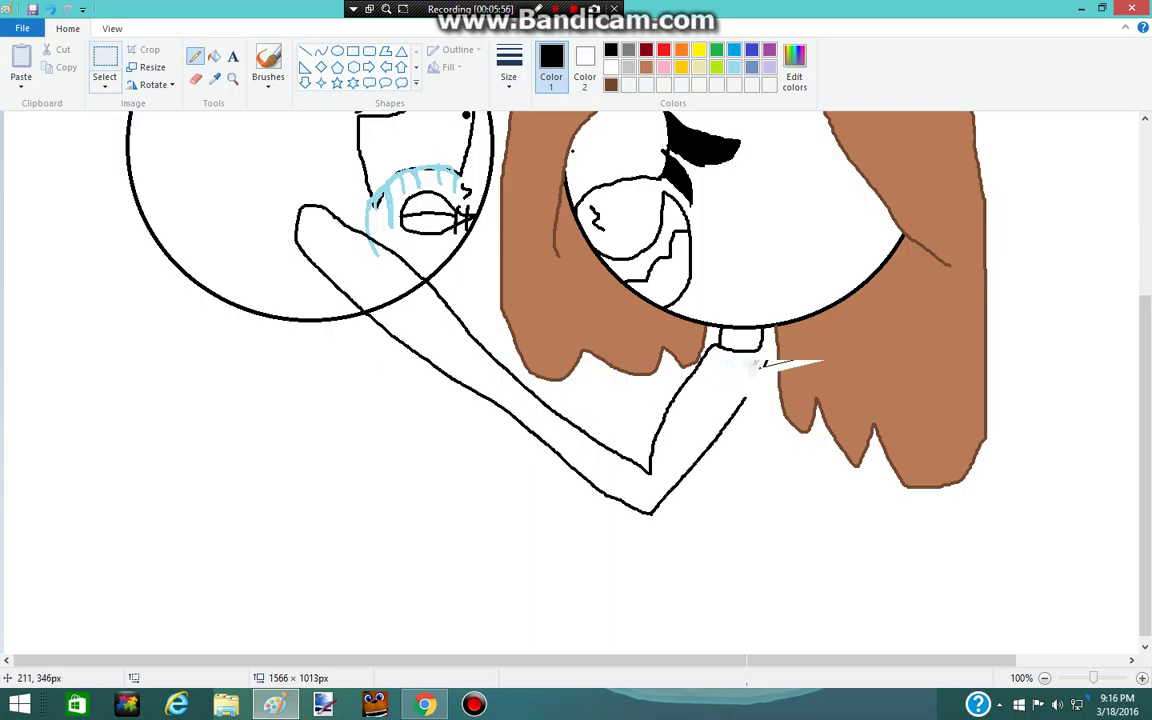
click(46, 9)
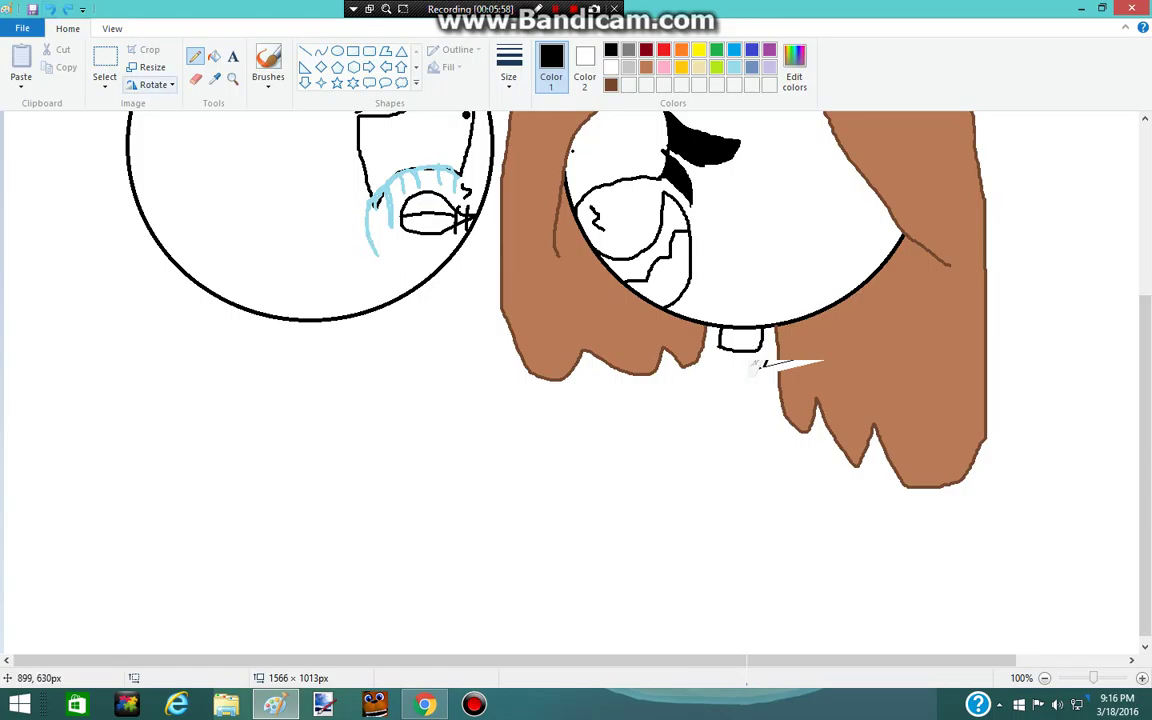
mouse_move(707, 345)
mouse_down()
mouse_move(668, 435)
mouse_move(652, 432)
mouse_move(527, 387)
mouse_move(337, 254)
mouse_move(311, 252)
mouse_move(317, 289)
mouse_move(391, 344)
mouse_move(650, 466)
mouse_move(685, 447)
mouse_move(721, 379)
mouse_up()
scroll(781, 633, up, 3)
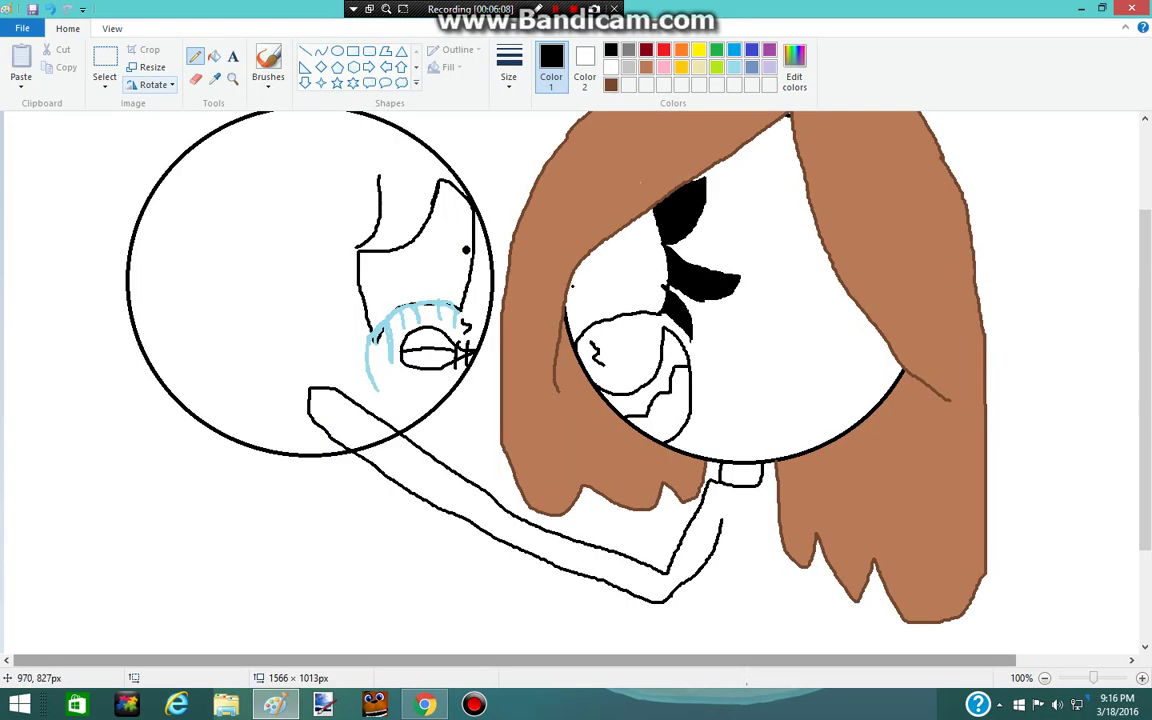
key(ctrl+z)
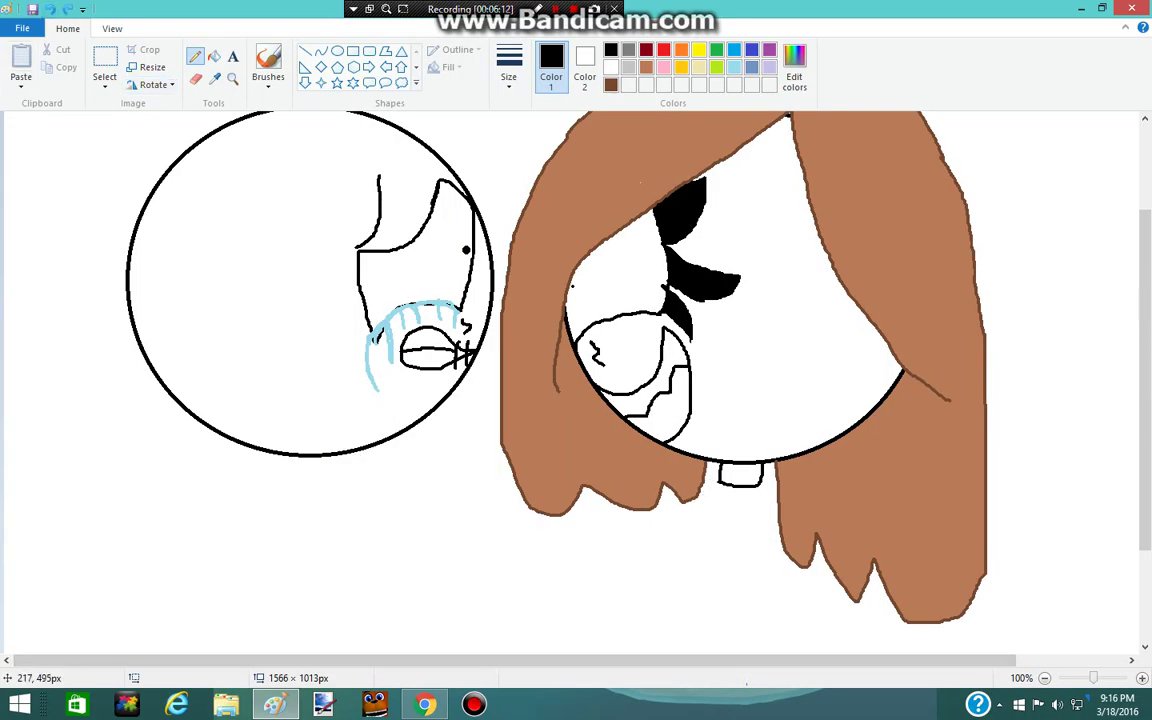
scroll(576, 380, down, 3)
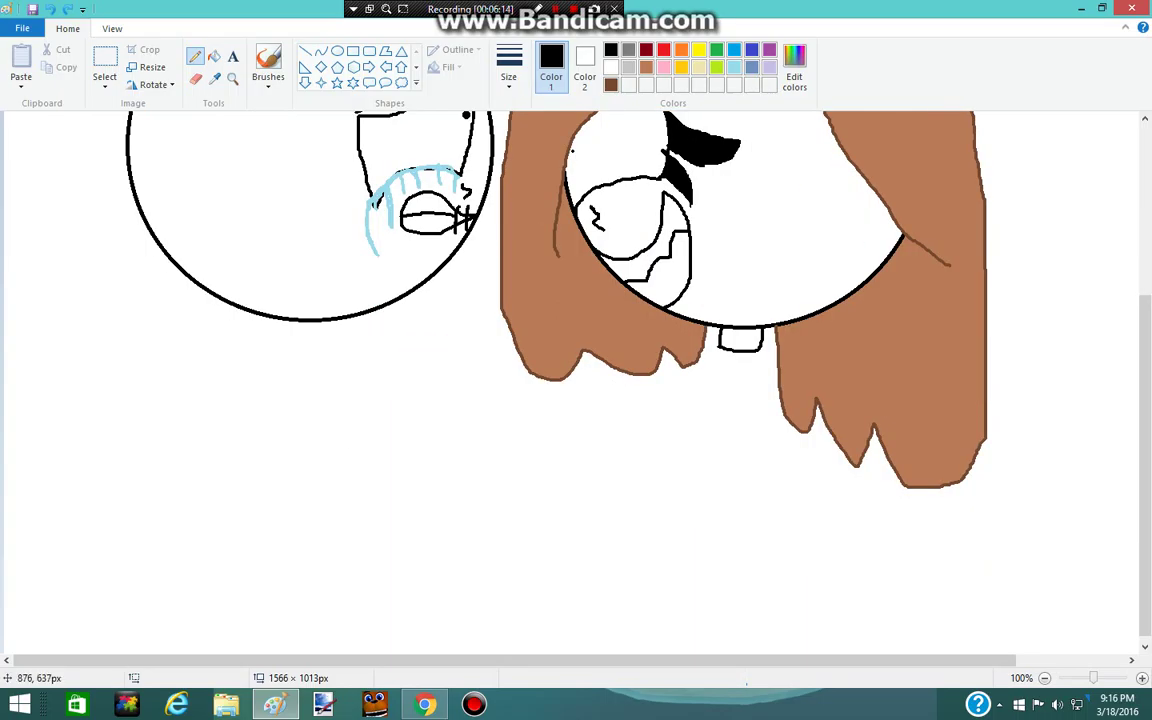
Step: Try to draw a flared body and two arms below the right character's neck in black, and undo the strokes
mouse_move(717, 341)
mouse_down()
mouse_move(599, 323)
mouse_move(558, 360)
mouse_move(546, 415)
mouse_move(345, 234)
mouse_move(316, 221)
mouse_move(298, 235)
mouse_move(328, 280)
mouse_move(566, 455)
mouse_move(646, 365)
mouse_move(686, 354)
mouse_move(716, 364)
mouse_move(657, 530)
mouse_move(574, 545)
mouse_move(632, 589)
mouse_move(708, 604)
mouse_move(832, 583)
mouse_move(771, 549)
mouse_move(746, 501)
mouse_move(742, 455)
mouse_move(765, 380)
mouse_move(792, 515)
mouse_move(808, 510)
mouse_move(775, 391)
mouse_up()
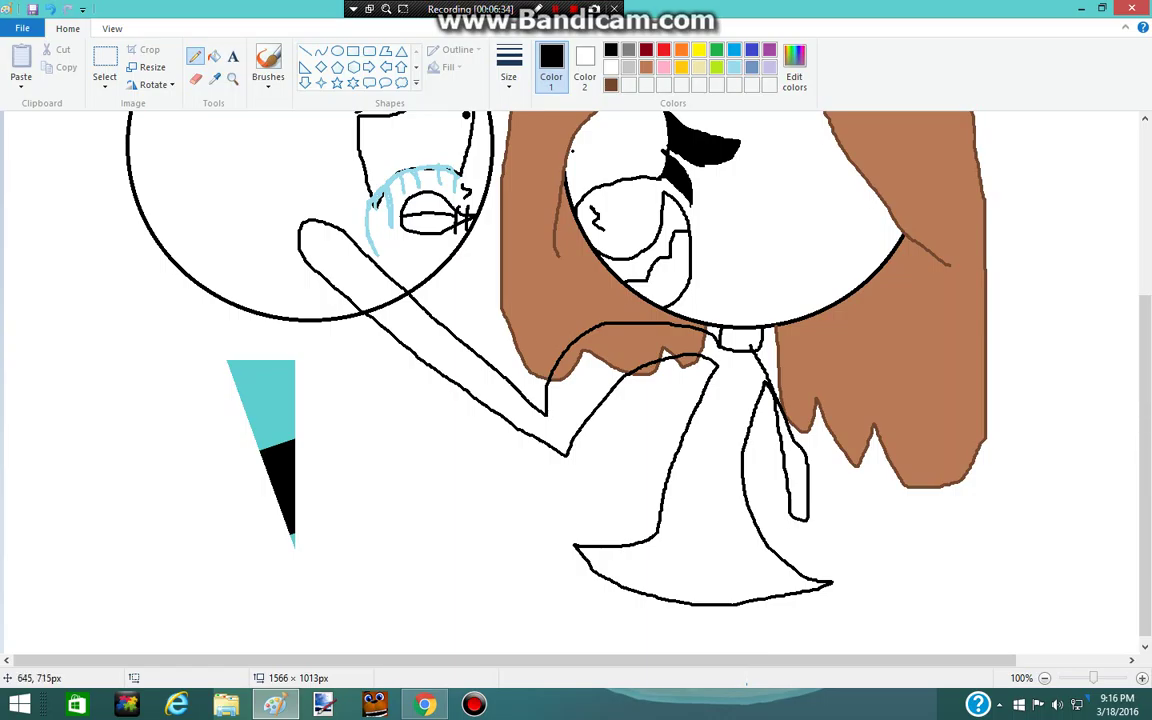
scroll(570, 380, up, 3)
key(ctrl+z)
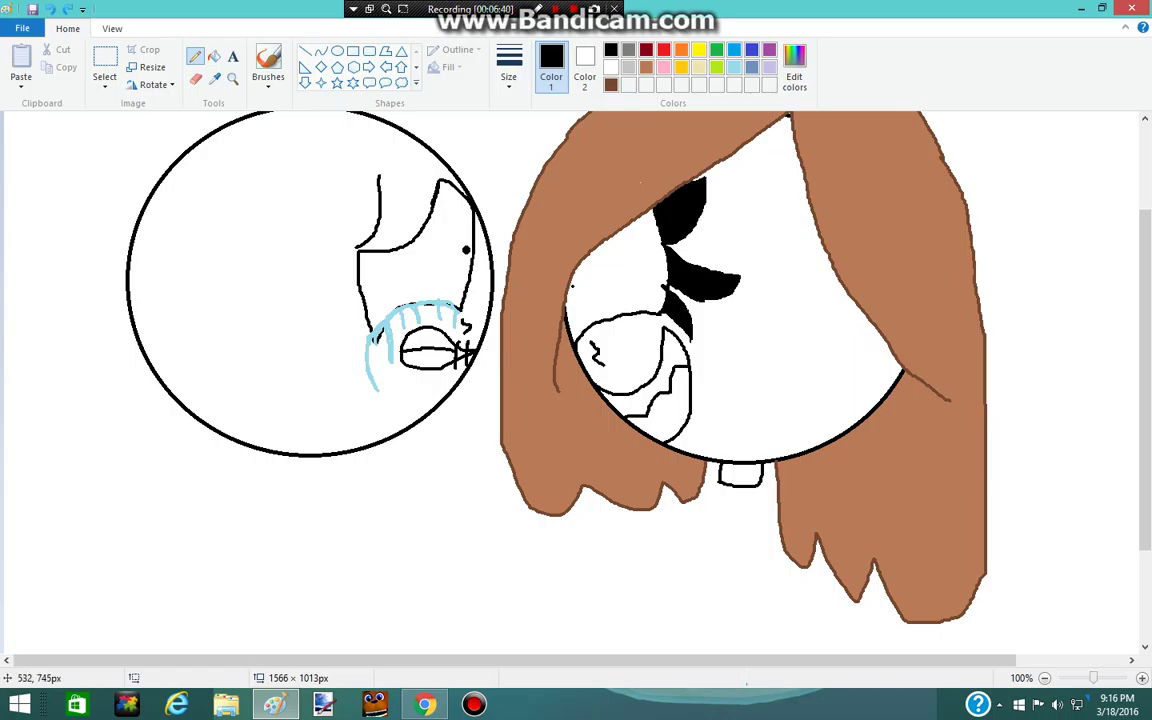
scroll(570, 380, up, 3)
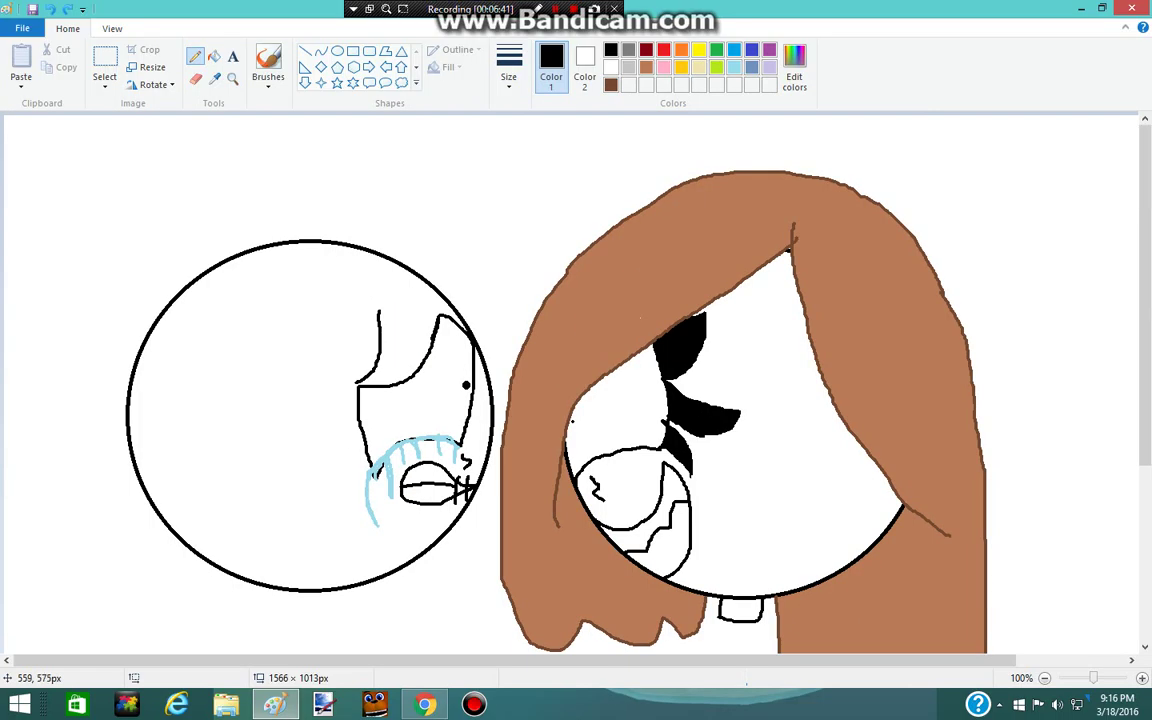
Step: Switch to the YouTube page in Chrome, play the video "SONIC.EXE awoken en español latino", and return to Paint
click(274, 704)
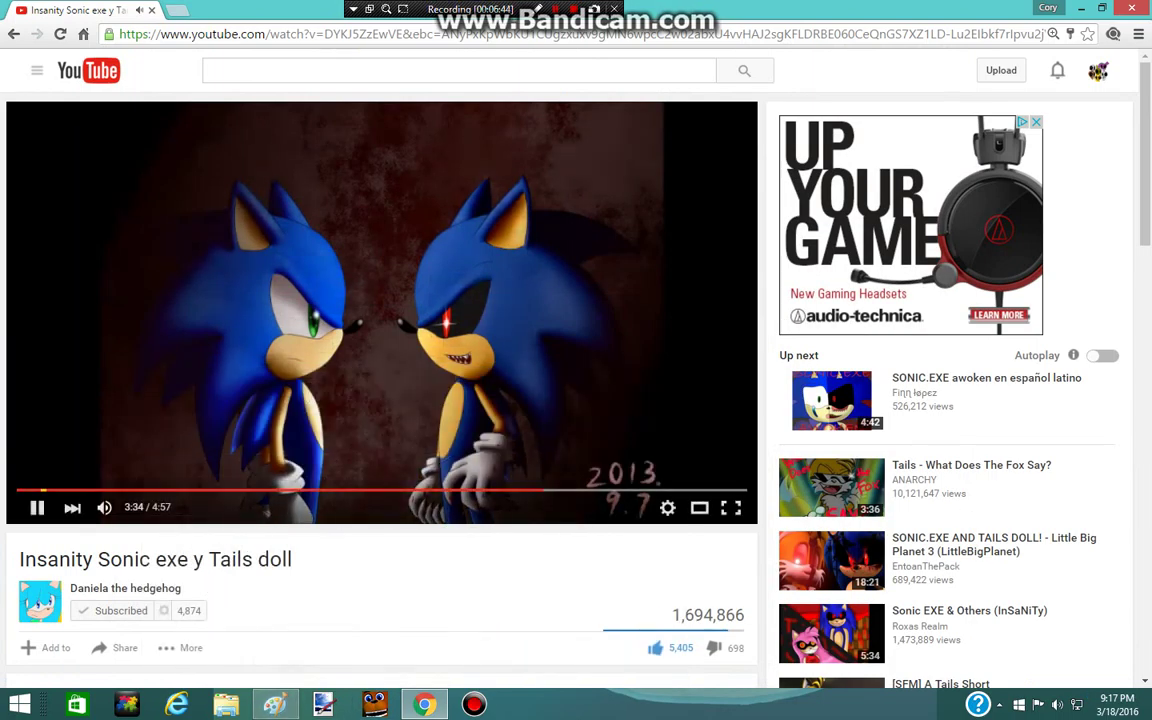
drag(442, 490, 16, 490)
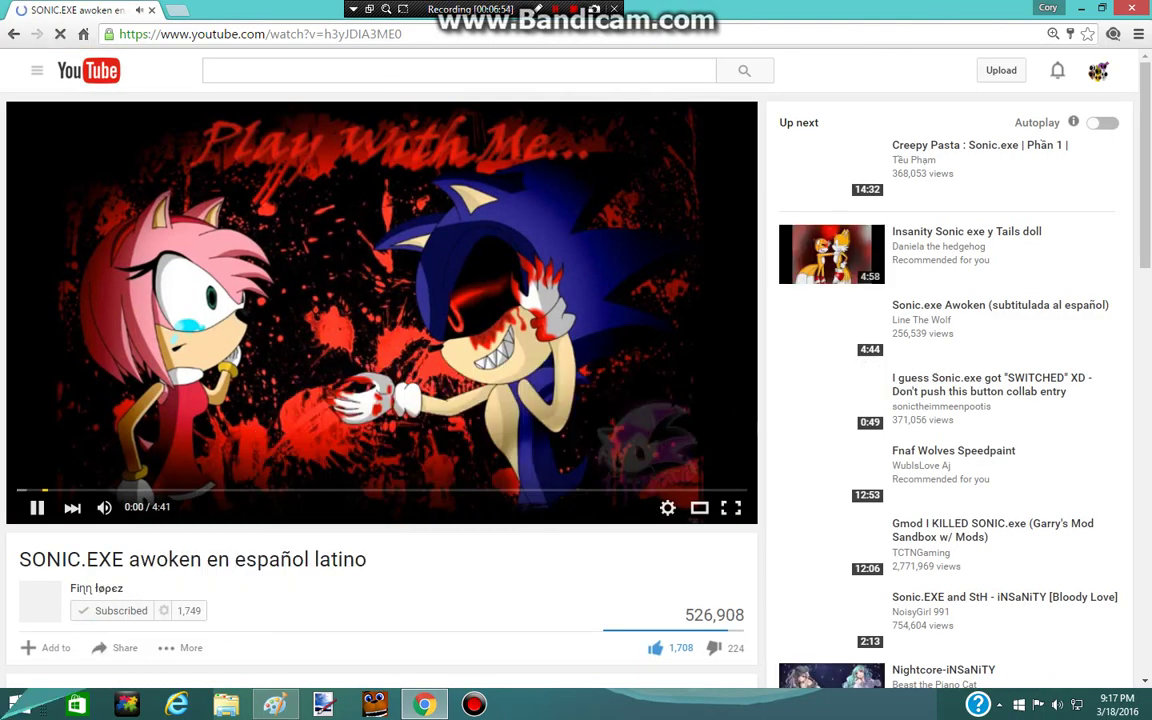
click(276, 704)
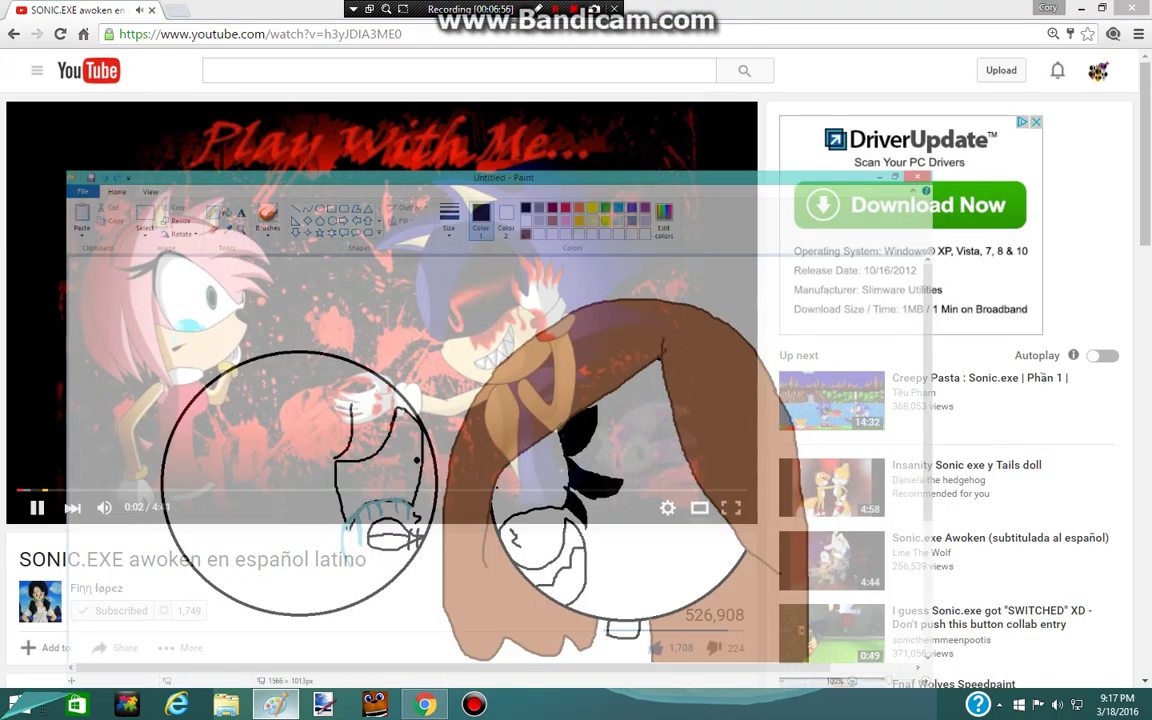